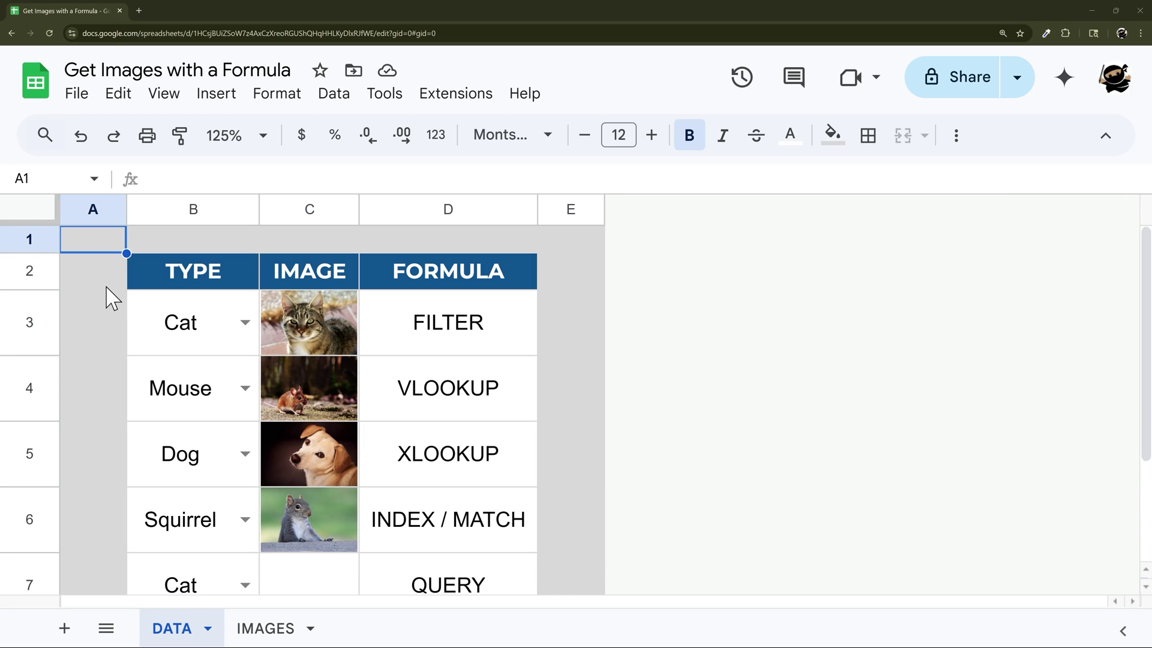
# Replace C3's formula with =filter(IMAGES!B:B,IMAGES!A:A=B3).
pyautogui.click(301, 322)
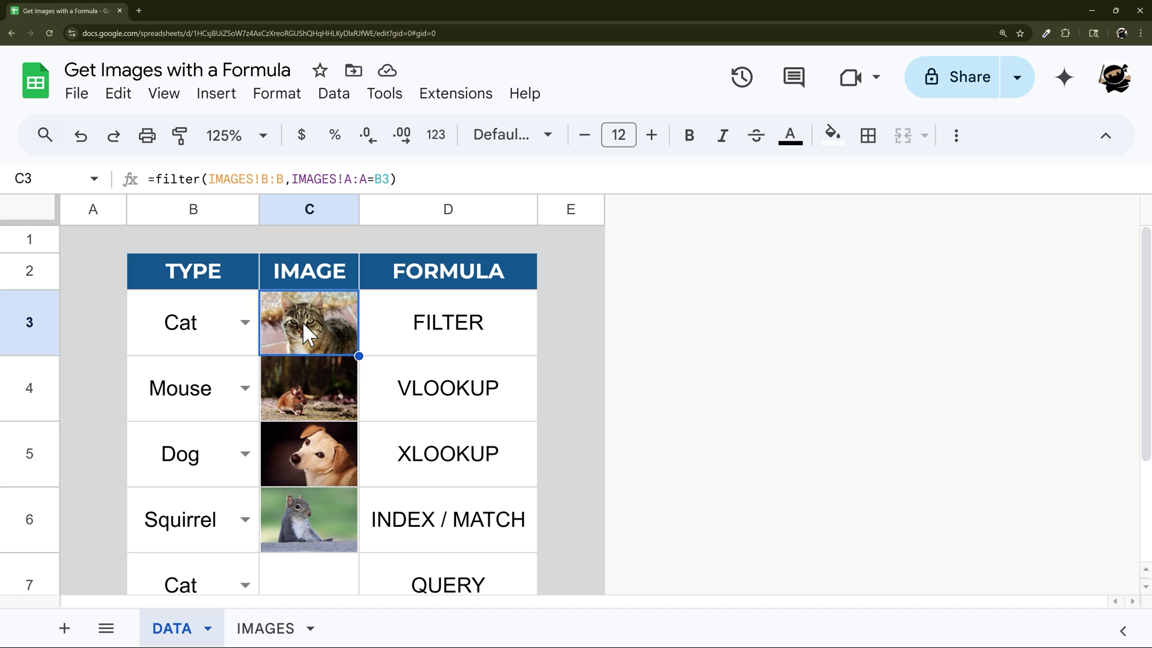
pyautogui.press('Delete')
pyautogui.write('=filter(')
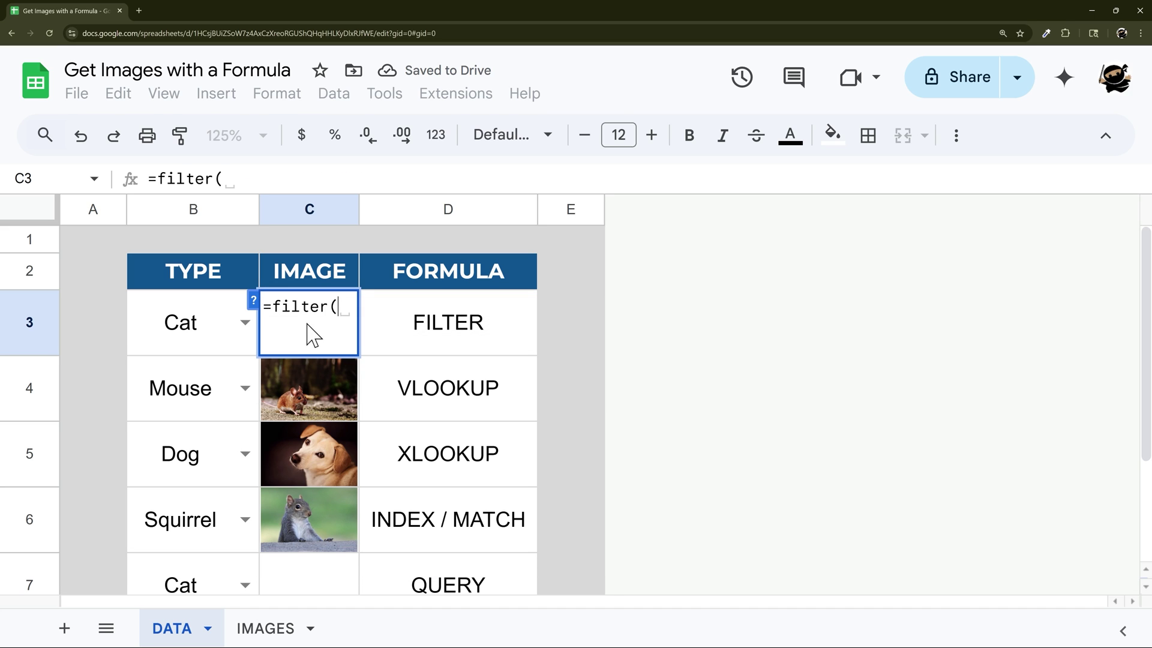
pyautogui.click(267, 629)
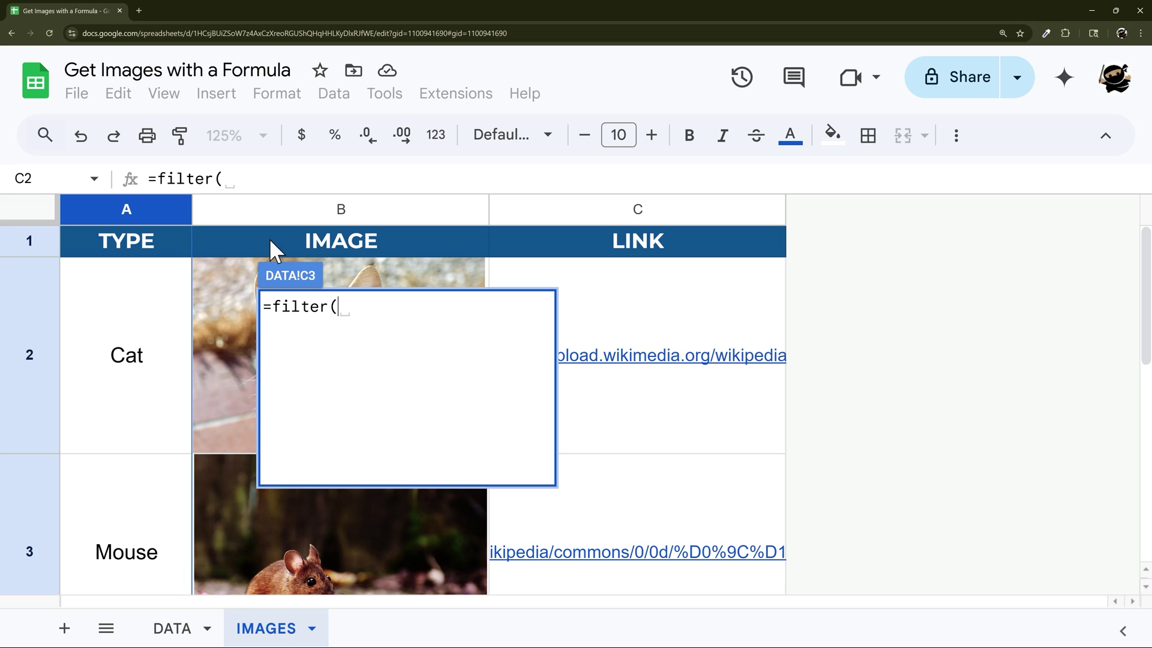
pyautogui.click(386, 211)
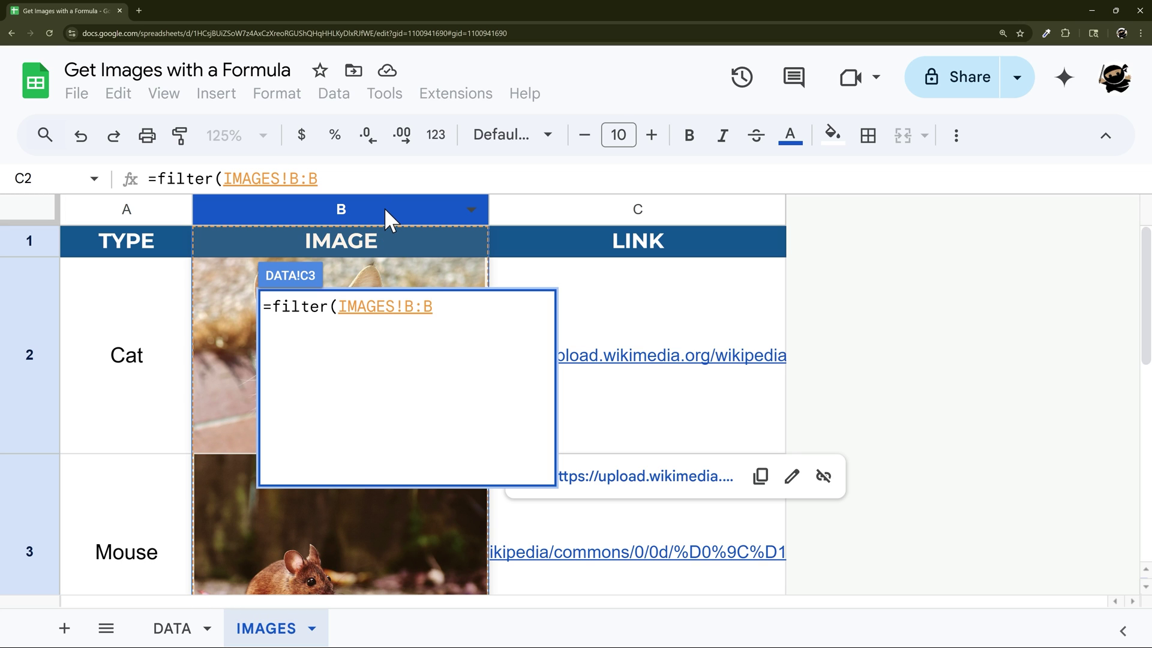
pyautogui.write(',')
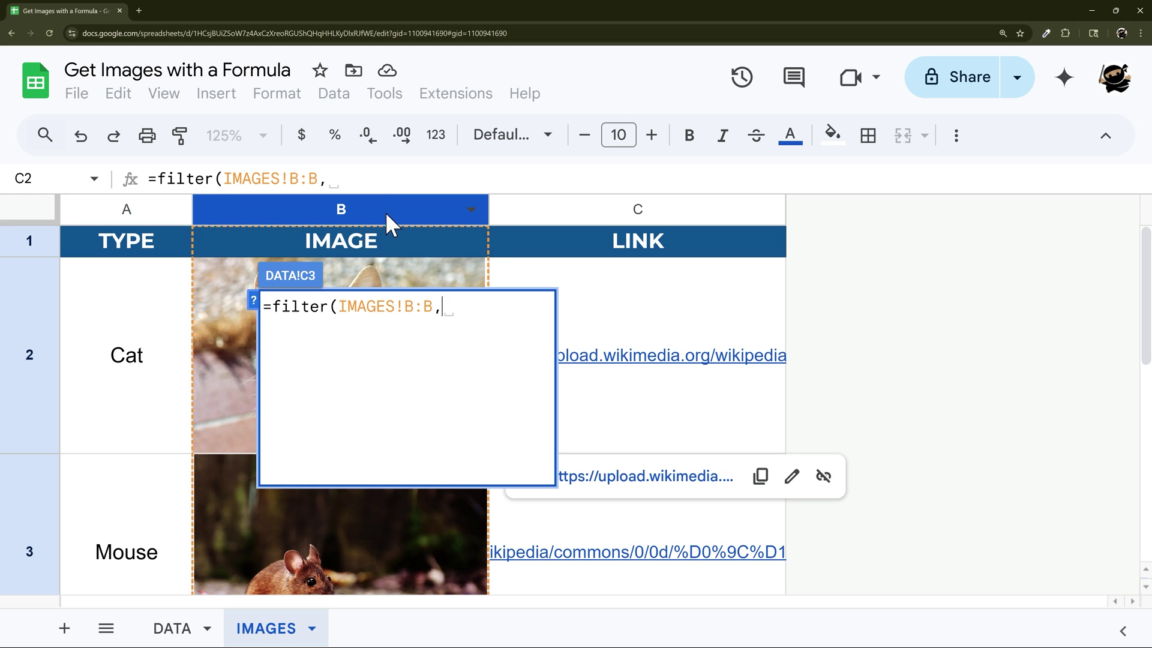
pyautogui.click(99, 207)
pyautogui.write('=')
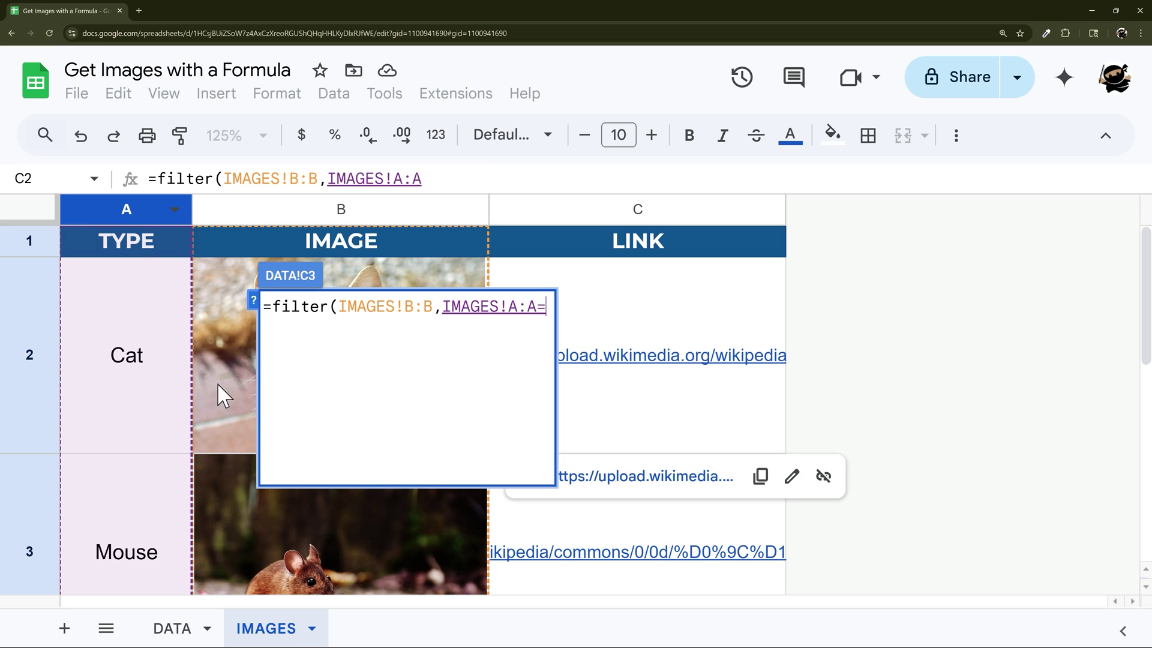
pyautogui.click(174, 628)
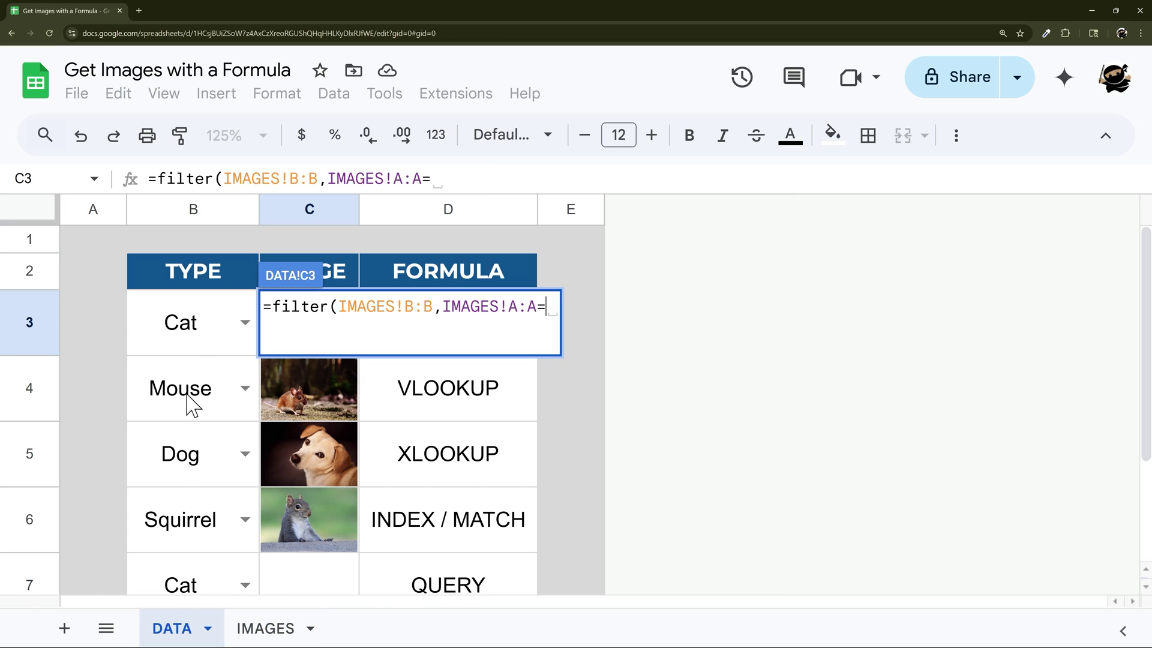
pyautogui.click(201, 337)
pyautogui.press('Return')
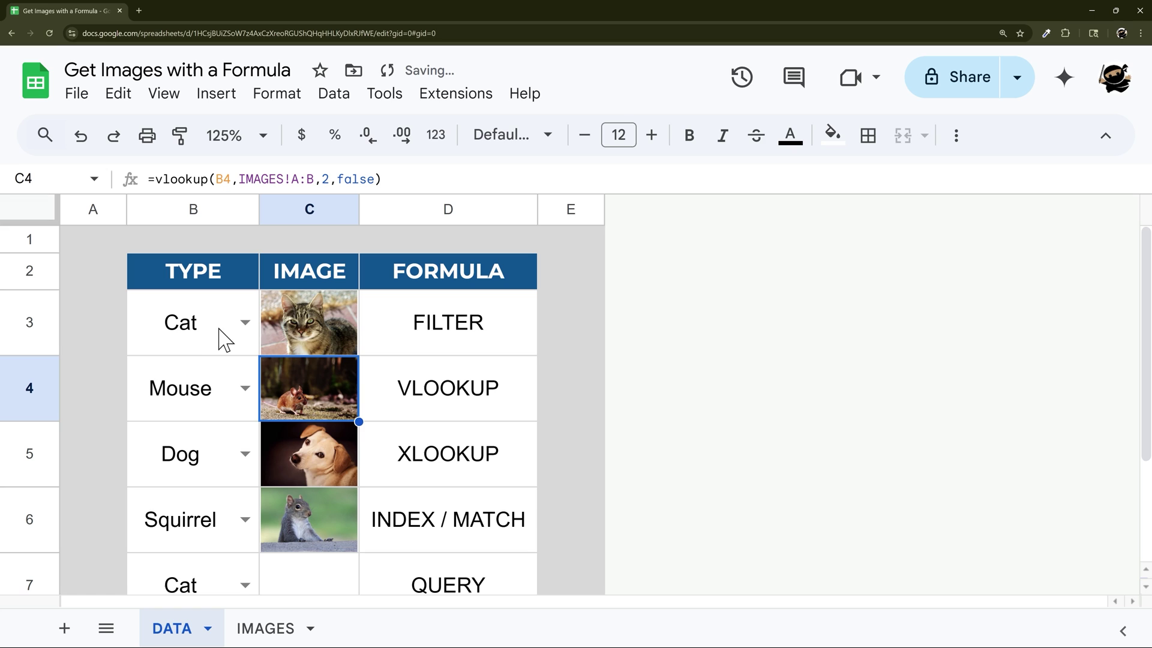
# Test B3's animal dropdown with Mouse, Dog, Squirrel and finally Cat.
pyautogui.click(314, 326)
pyautogui.click(245, 323)
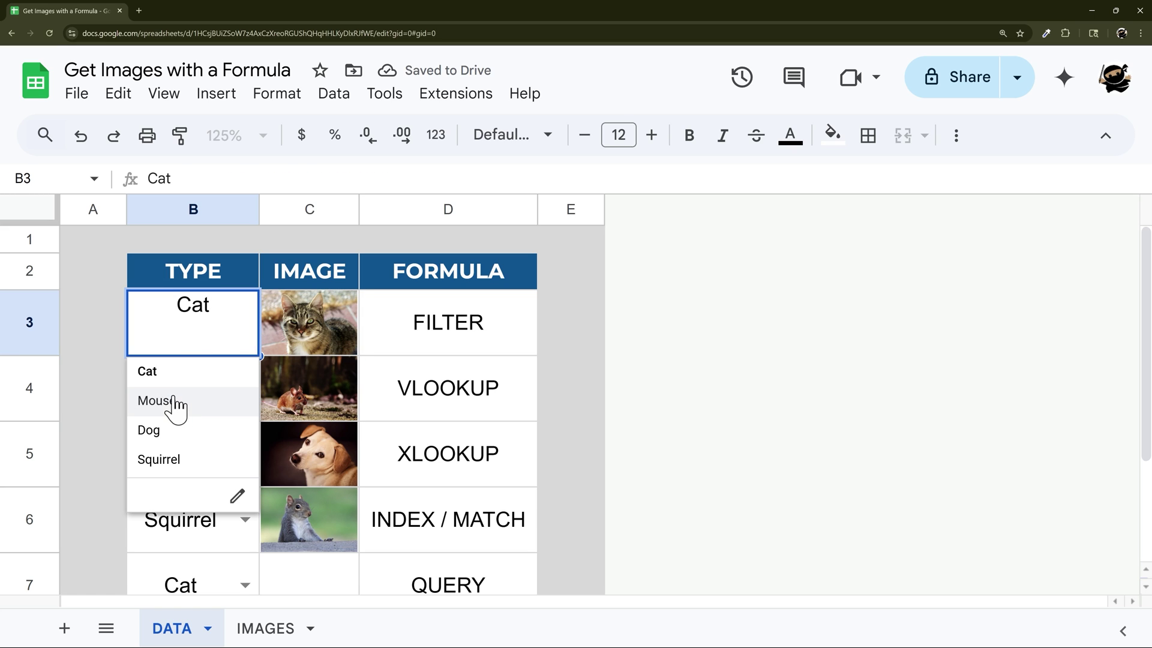
pyautogui.click(173, 400)
pyautogui.click(245, 323)
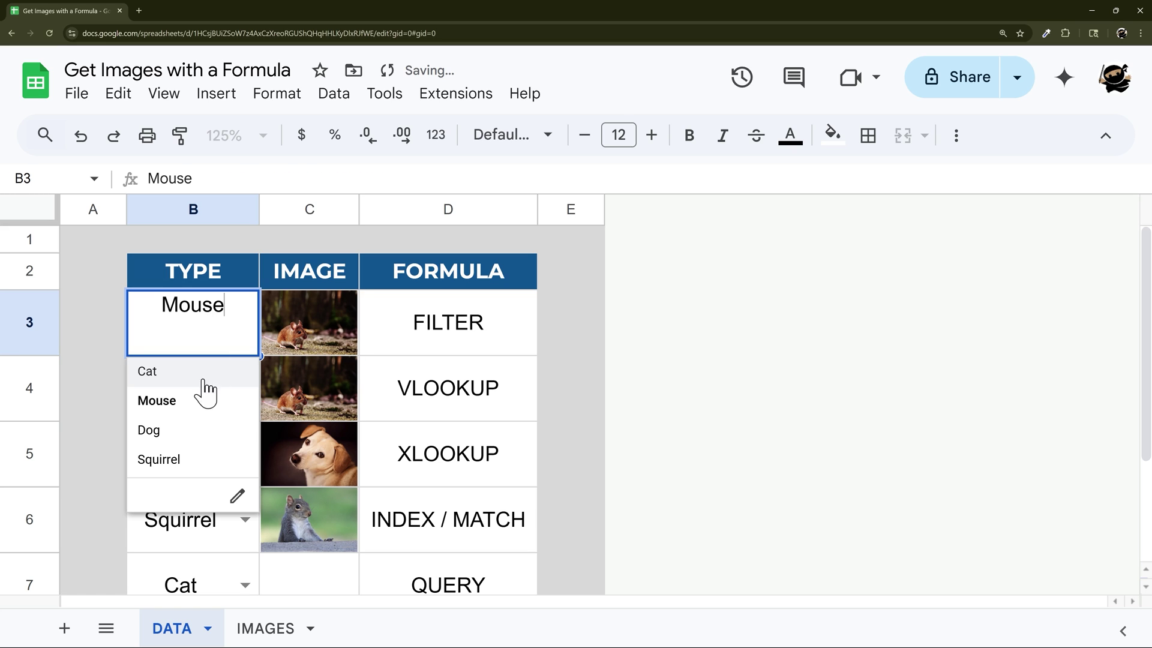
pyautogui.click(150, 430)
pyautogui.click(246, 324)
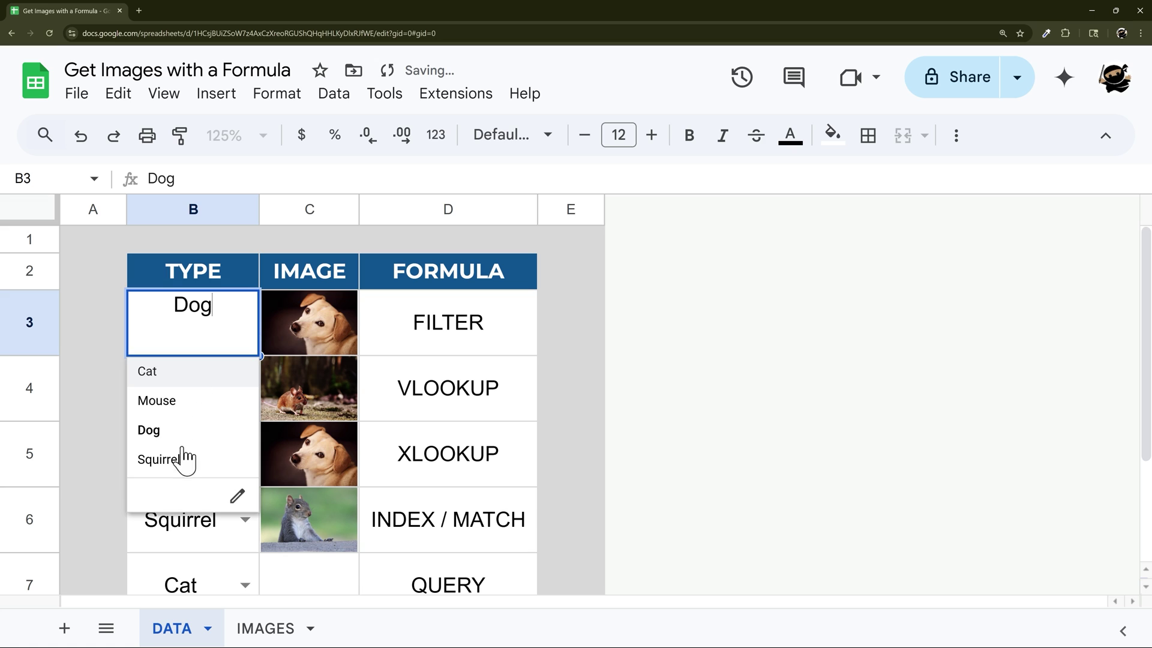
pyautogui.click(180, 459)
pyautogui.click(246, 323)
pyautogui.click(174, 369)
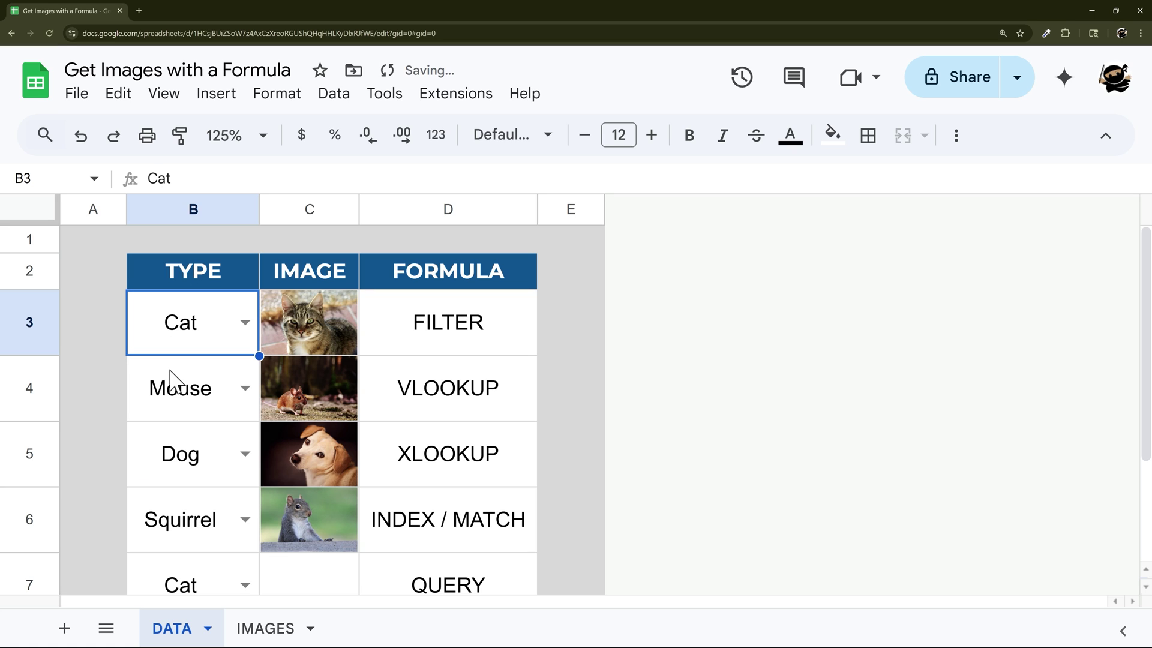
pyautogui.click(294, 394)
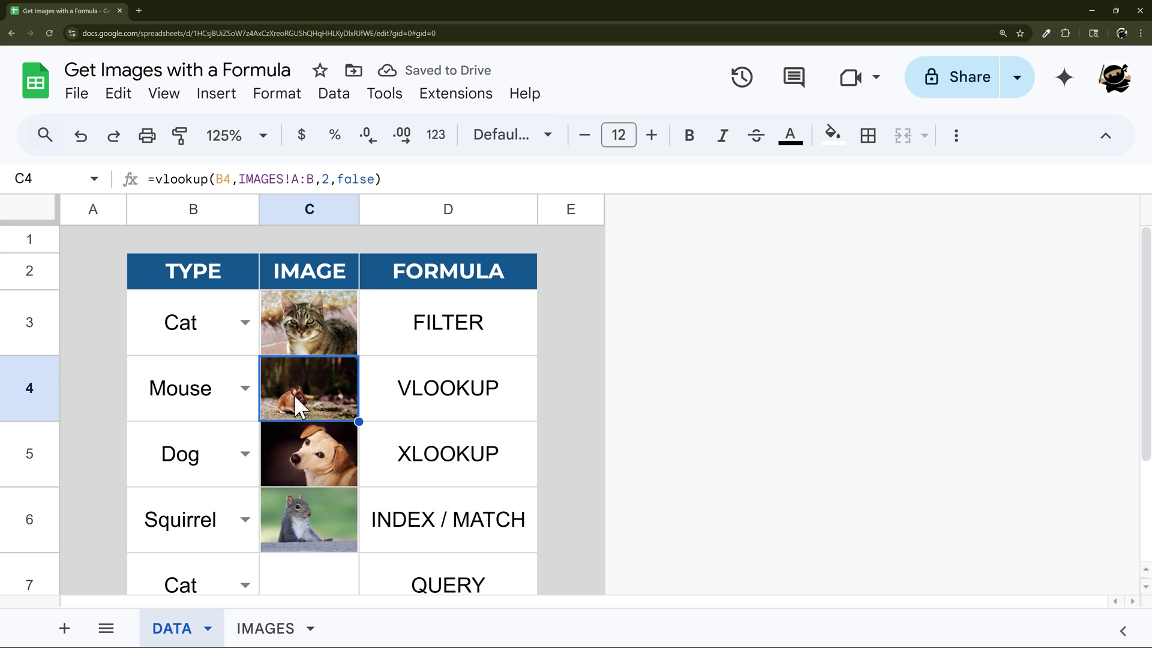
# Enter =vlookup(B4,IMAGES!A:B,2,false) in C4.
pyautogui.write('=vlook')
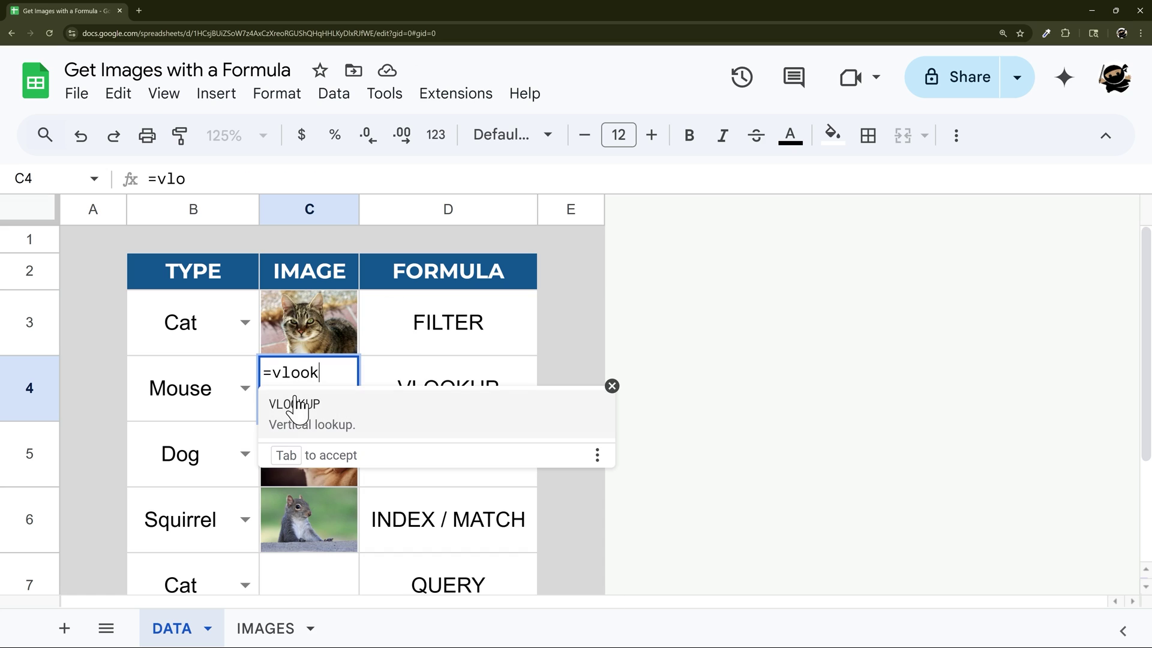
pyautogui.write('up(')
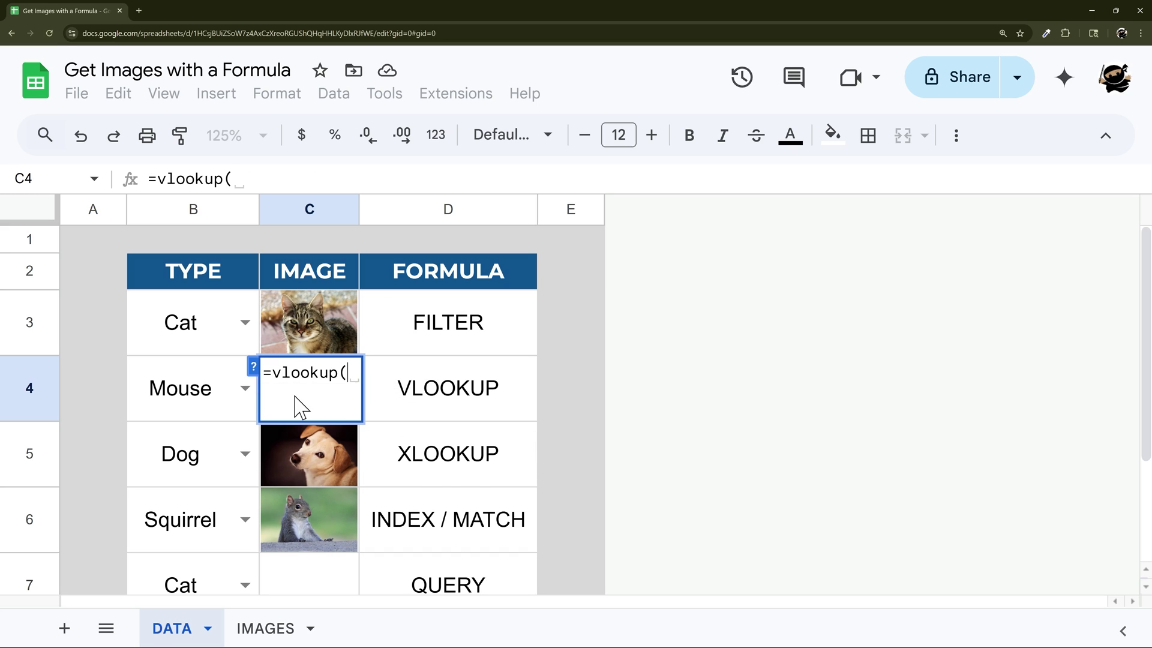
pyautogui.click(184, 398)
pyautogui.write(',')
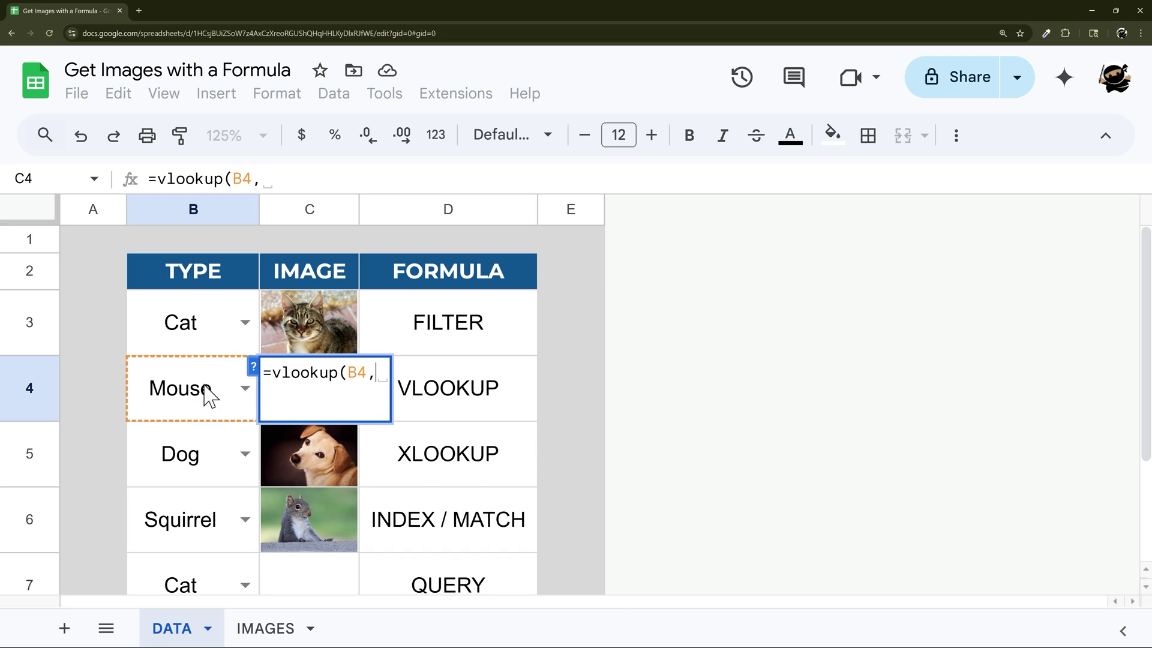
pyautogui.click(270, 629)
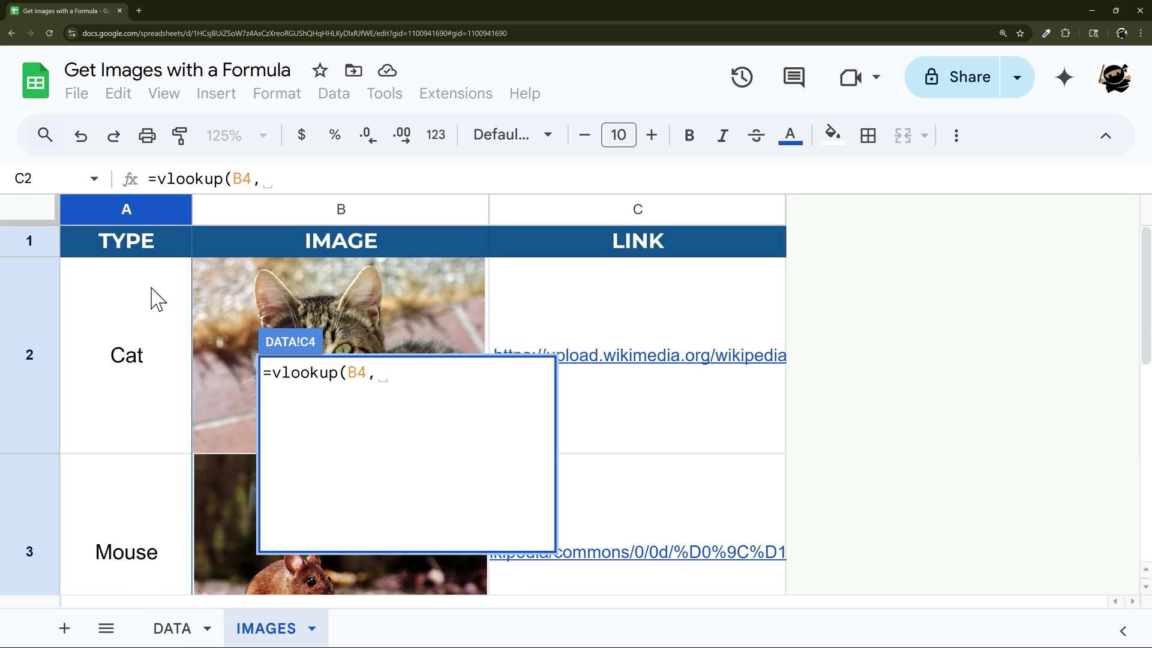
pyautogui.moveTo(126, 207); pyautogui.dragTo(332, 214)
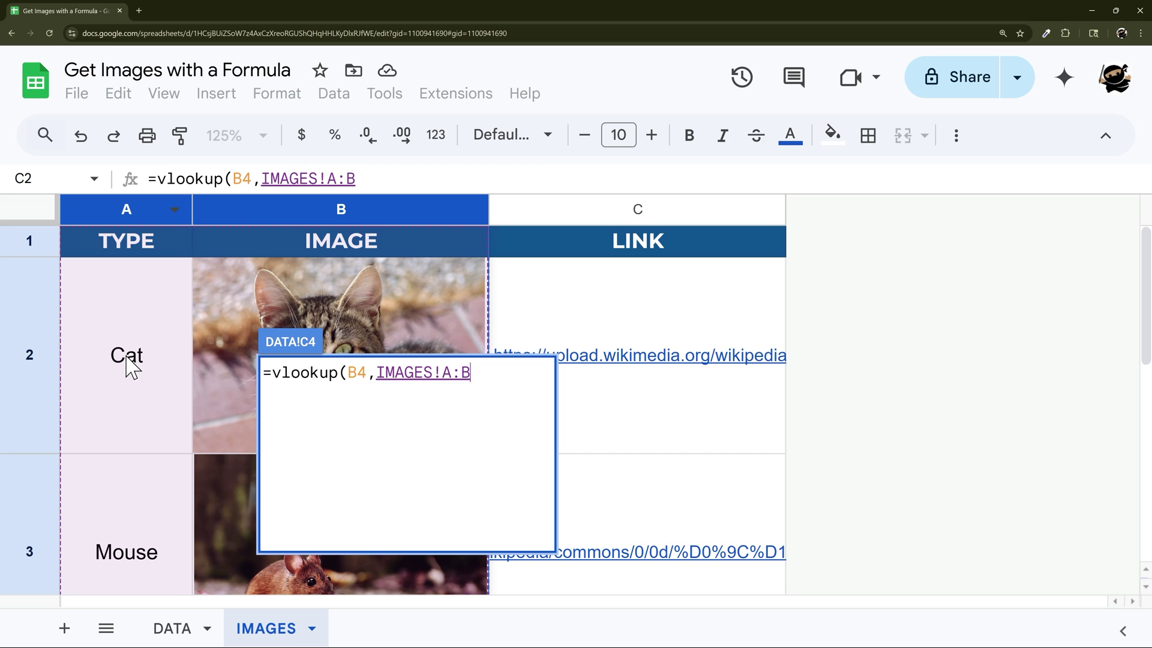
pyautogui.write(',2')
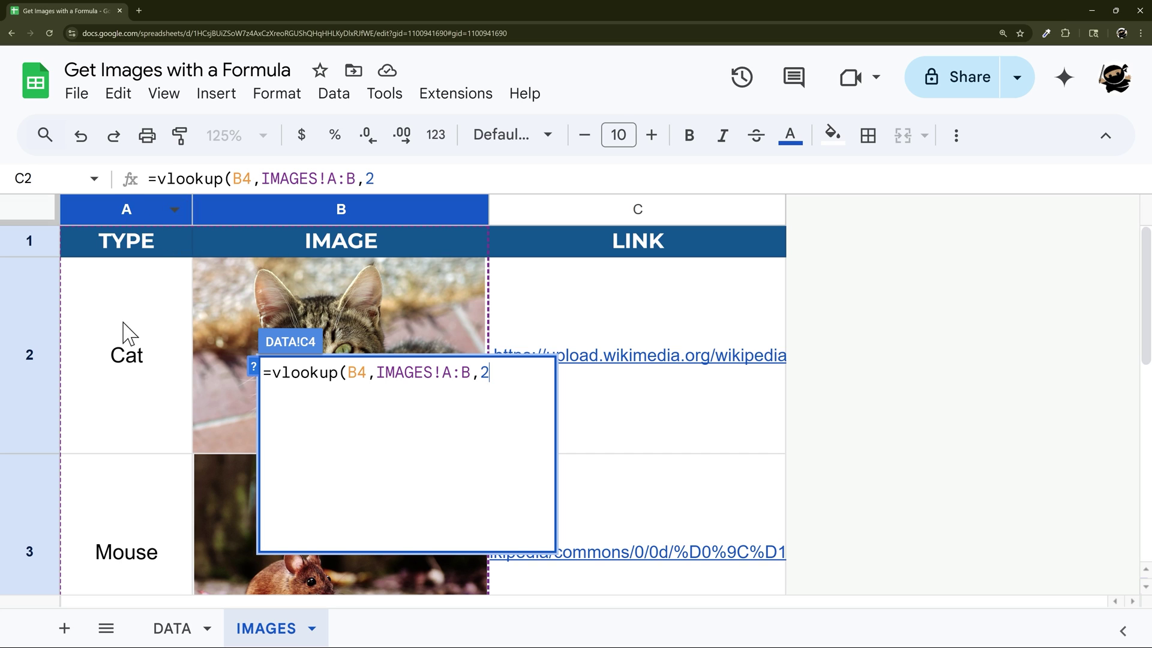
pyautogui.write(',')
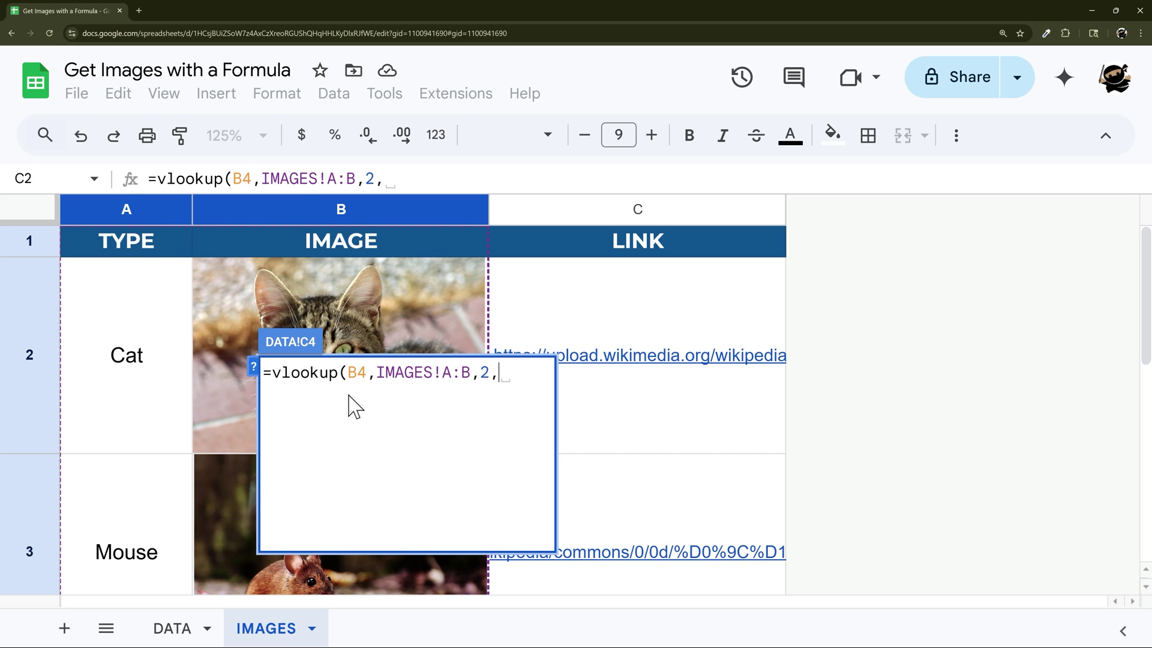
pyautogui.doubleClick(484, 373)
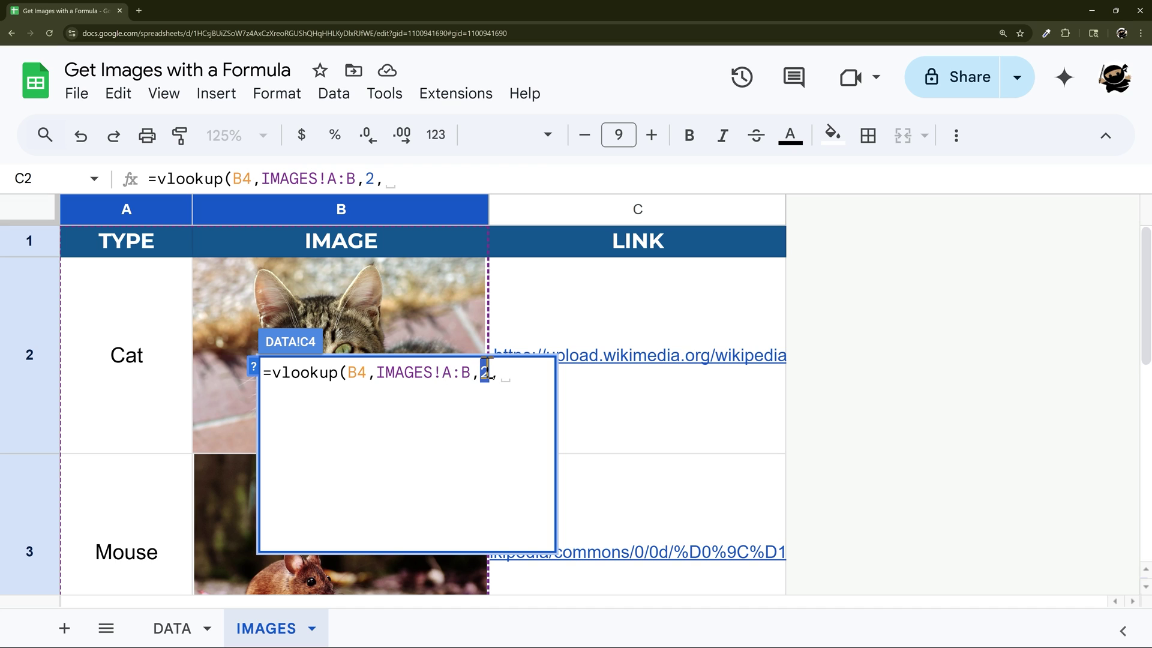
pyautogui.write('false')
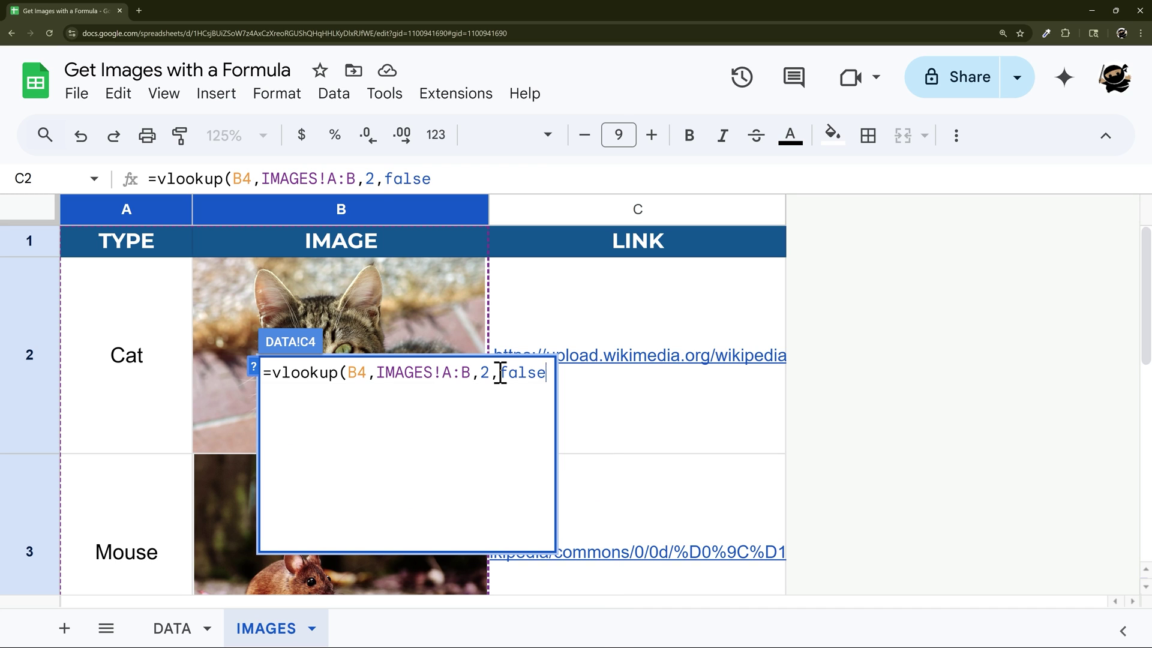
pyautogui.press('Return')
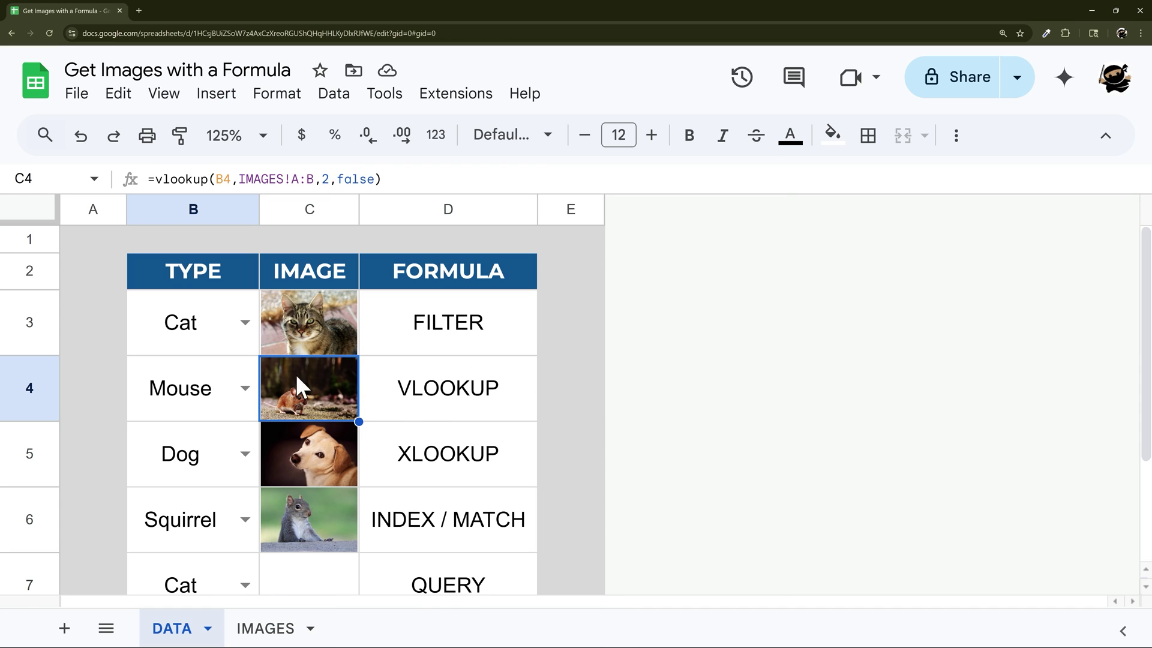
# Try Cat and Dog in B4's dropdown, then settle on Mouse.
pyautogui.click(237, 400)
pyautogui.click(149, 436)
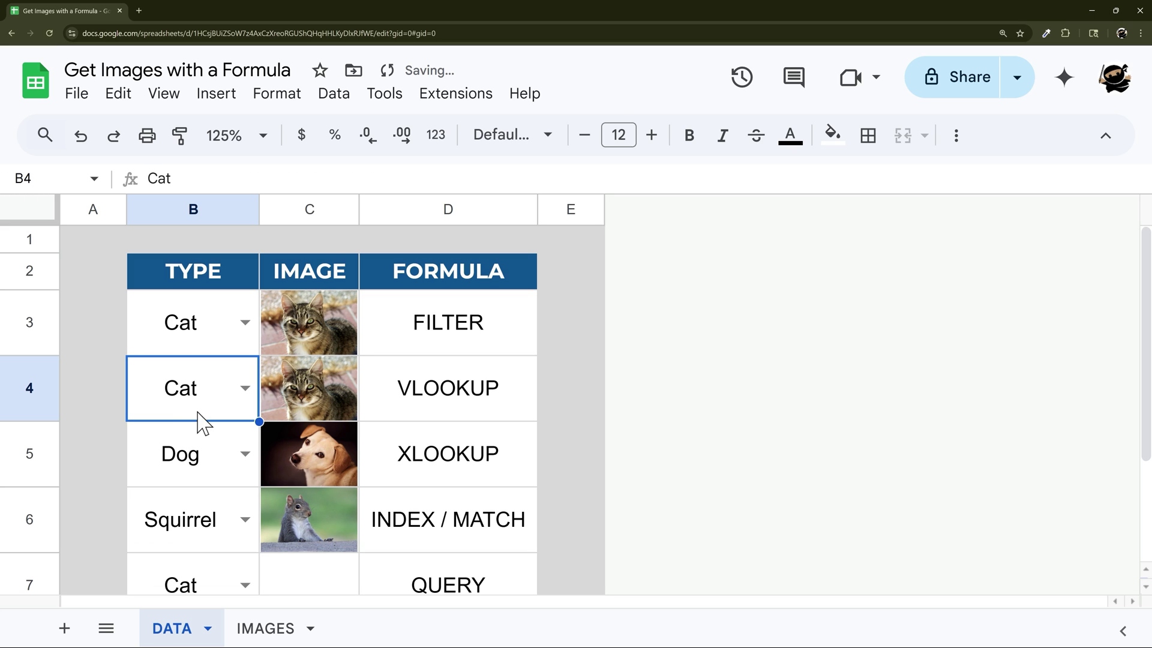
pyautogui.click(247, 401)
pyautogui.click(178, 509)
pyautogui.click(243, 396)
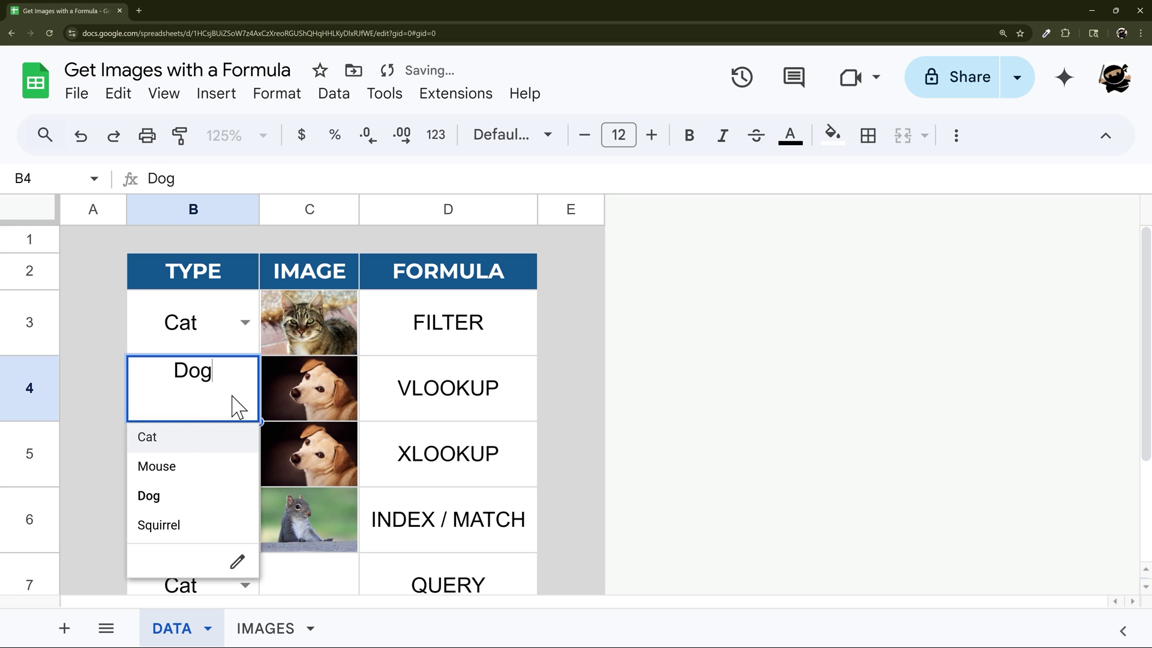
pyautogui.click(163, 473)
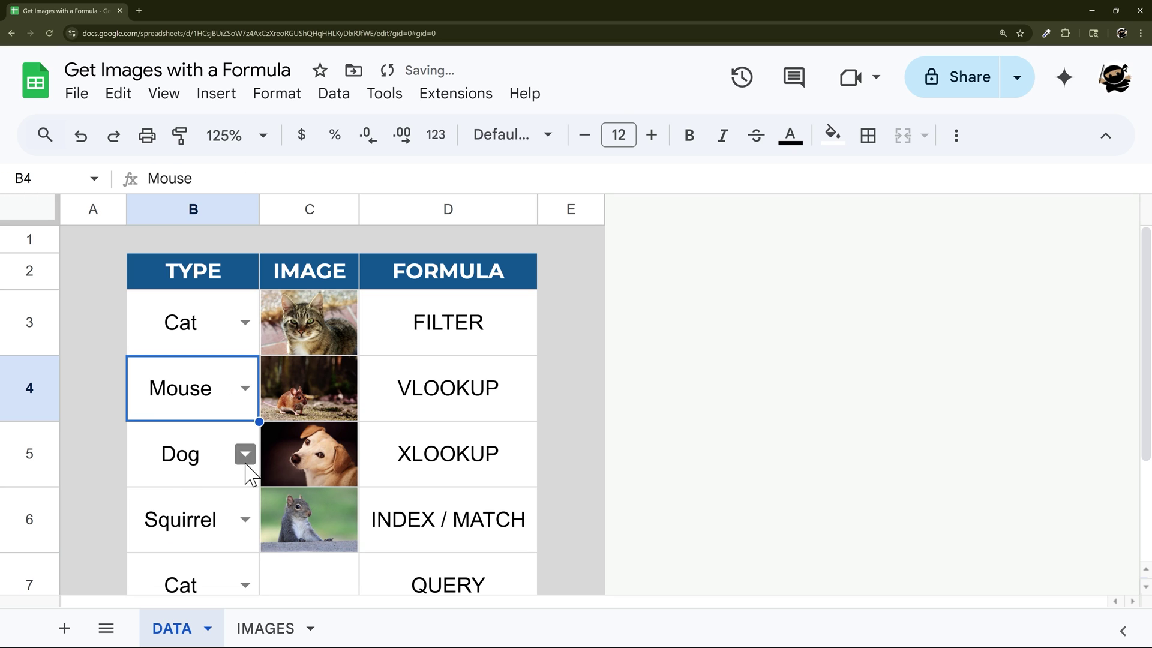
# Replace C5's formula with =xlookup(B5,IMAGES!A:A,IMAGES!B:B).
pyautogui.click(307, 451)
pyautogui.press('Delete')
pyautogui.write('=')
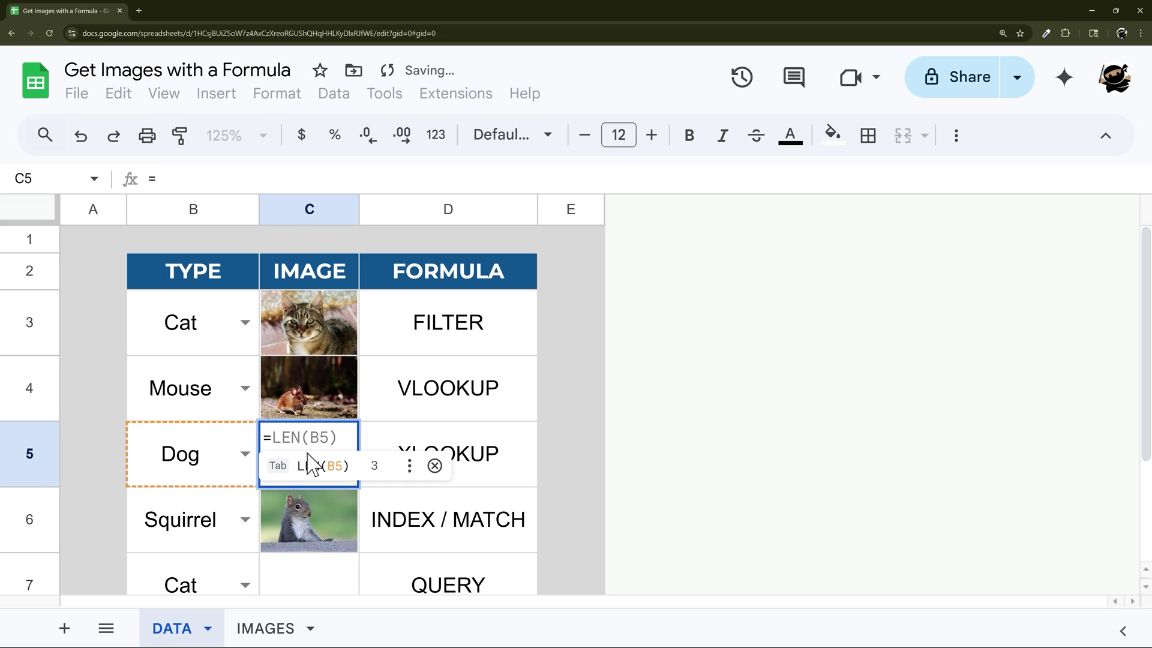
pyautogui.write('xlookup(')
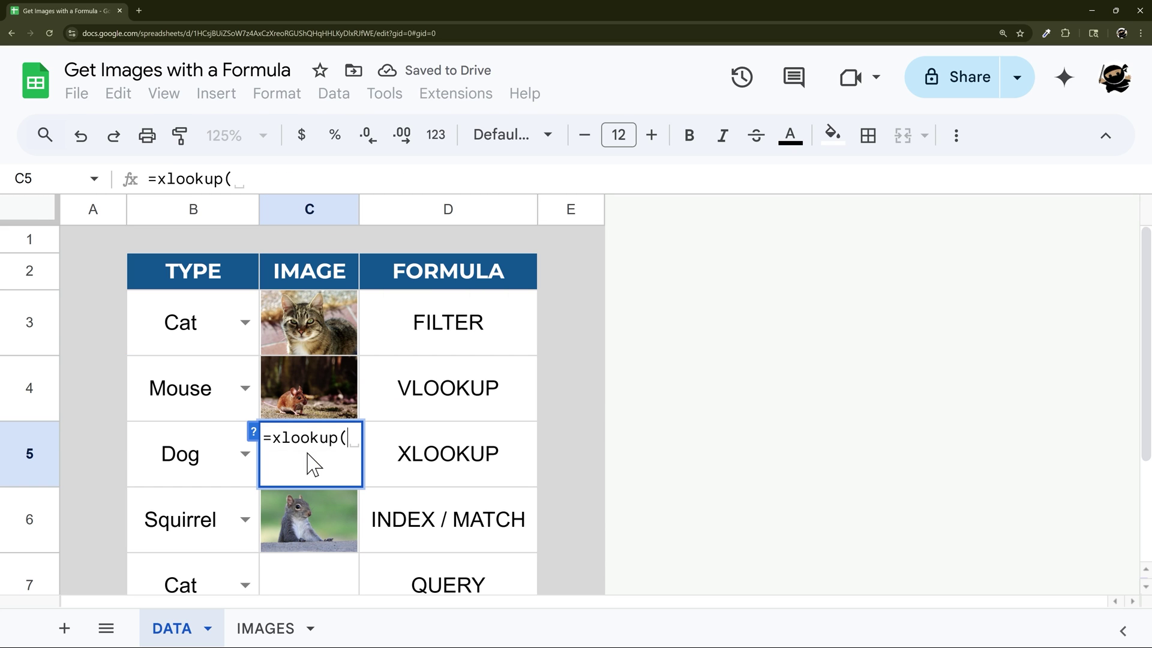
pyautogui.click(161, 465)
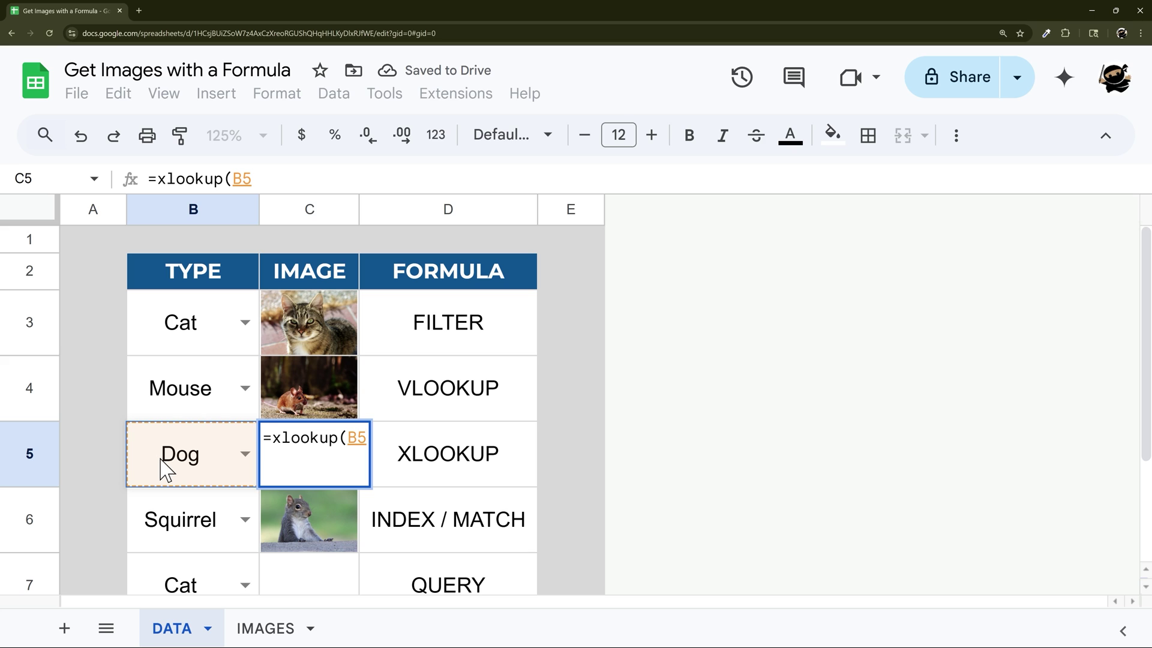
pyautogui.write(',')
pyautogui.click(259, 628)
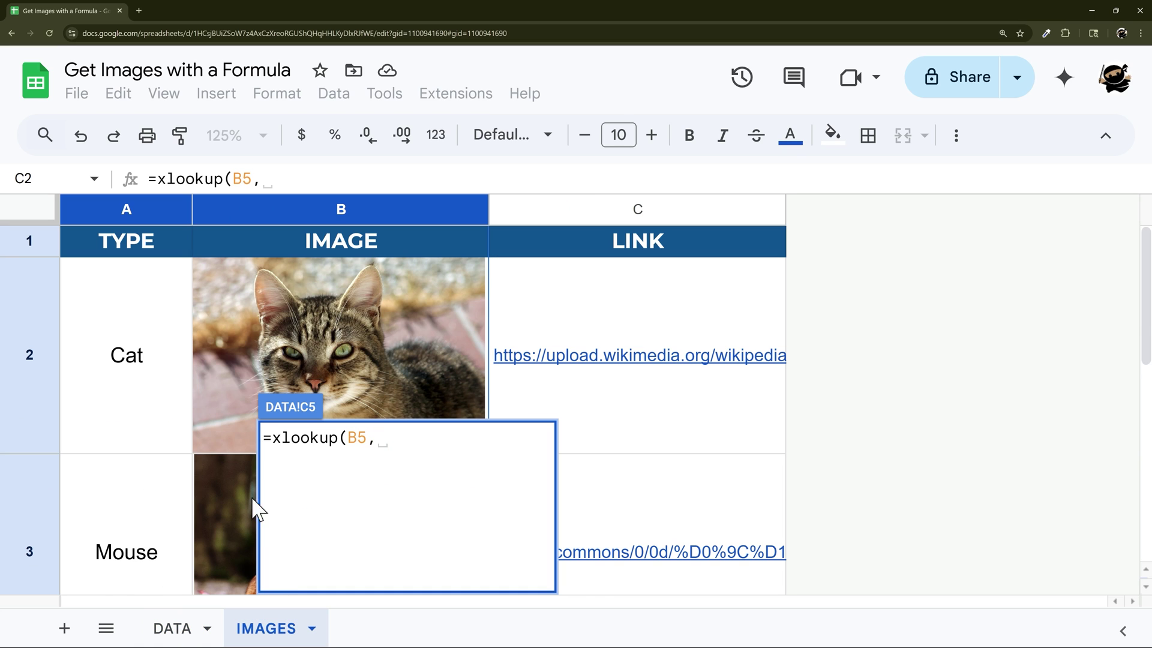
pyautogui.click(131, 206)
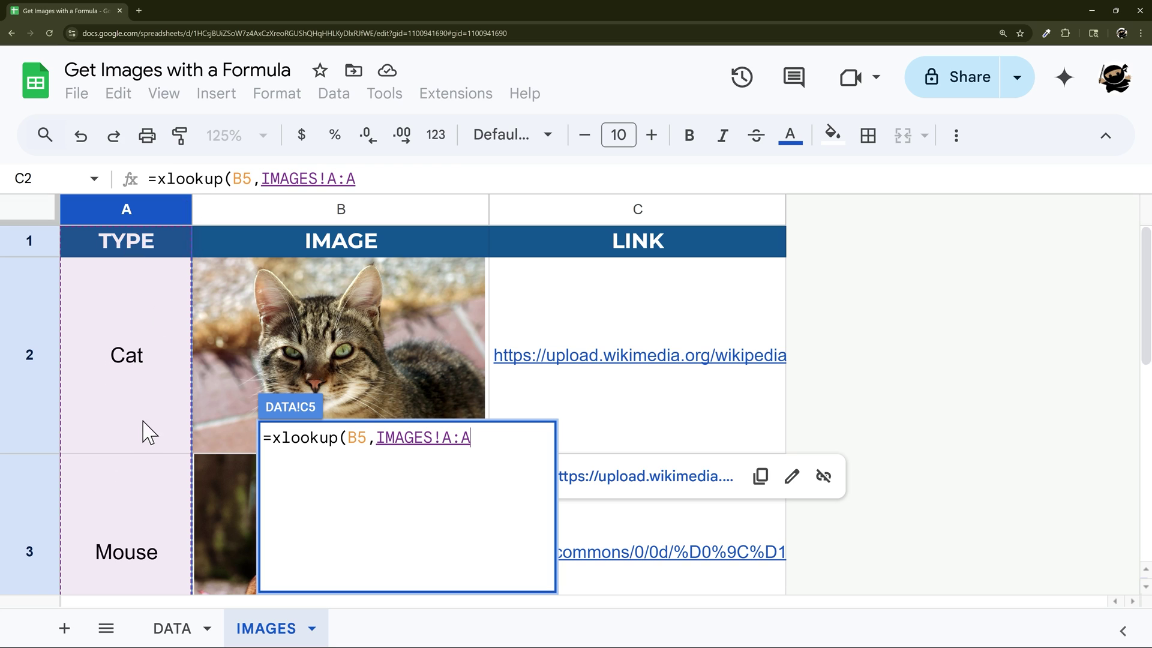
pyautogui.write(',')
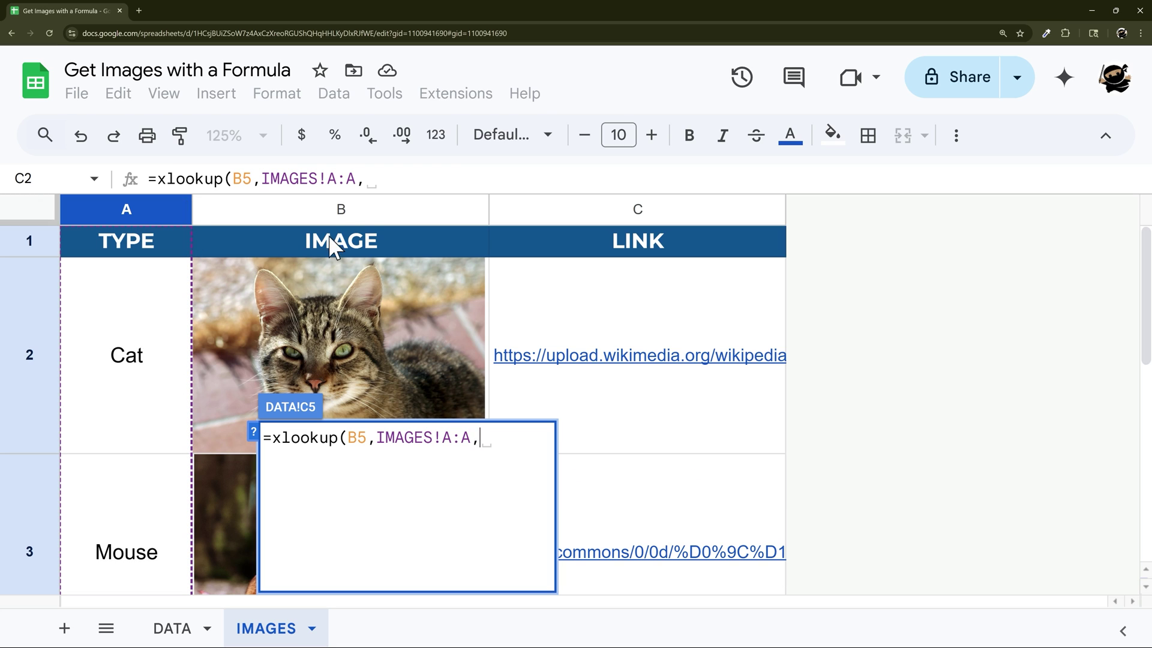
pyautogui.click(360, 209)
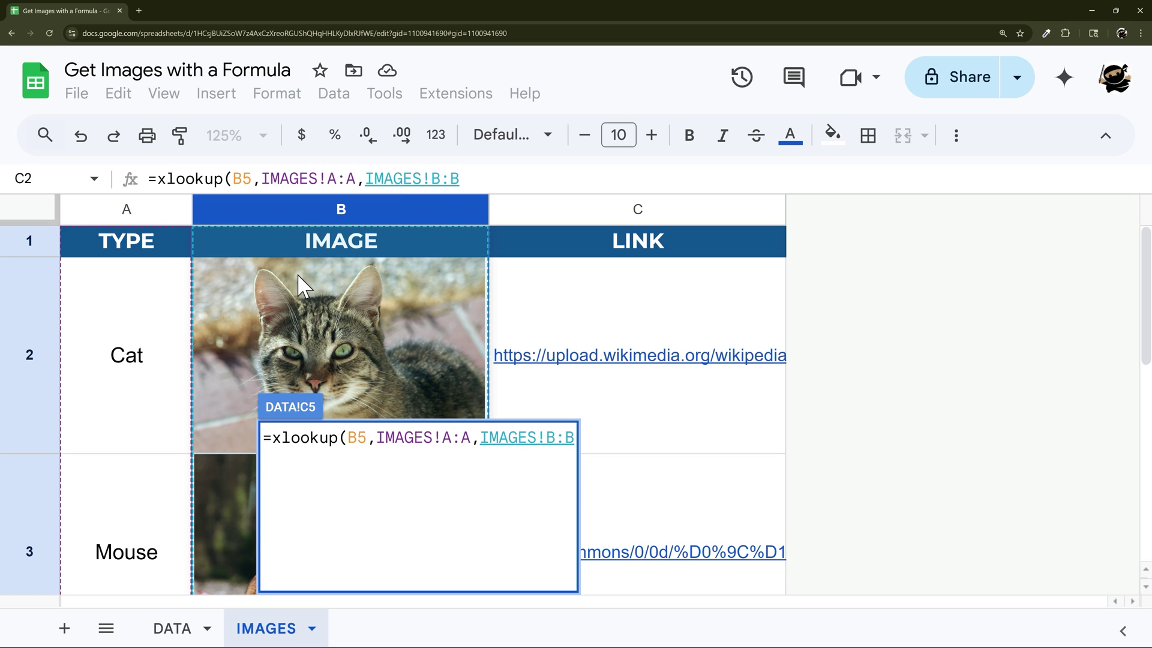
pyautogui.press('Return')
# Test B5 with Squirrel, then set it back to Dog.
pyautogui.scroll(-1, 324, 336)
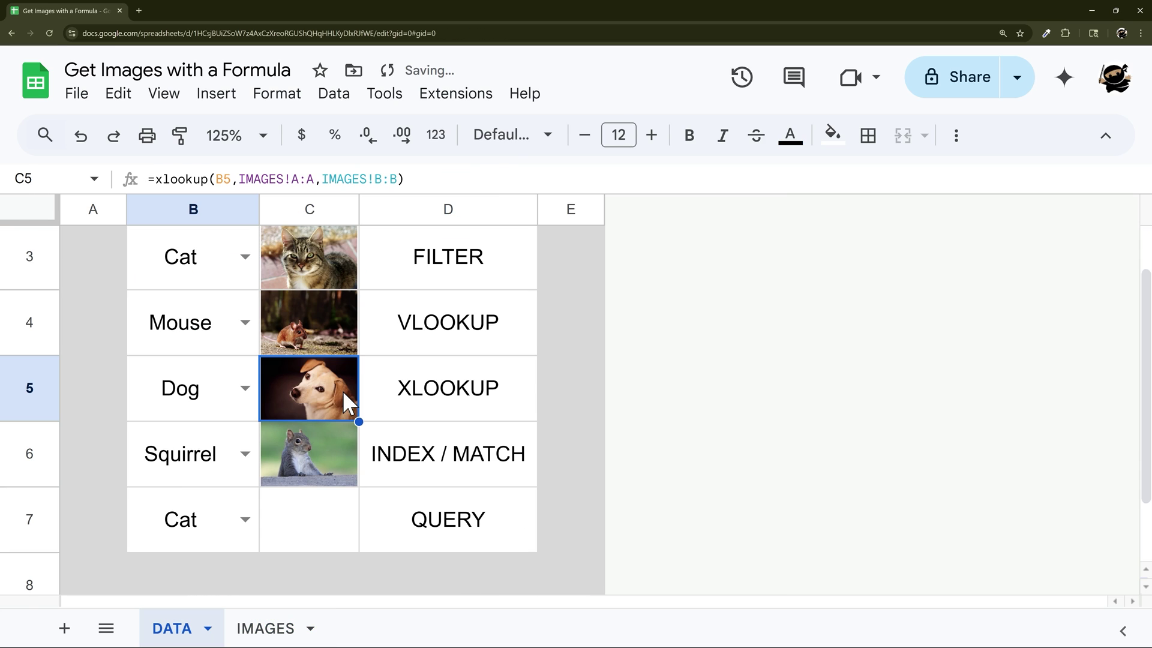
pyautogui.click(245, 388)
pyautogui.click(193, 527)
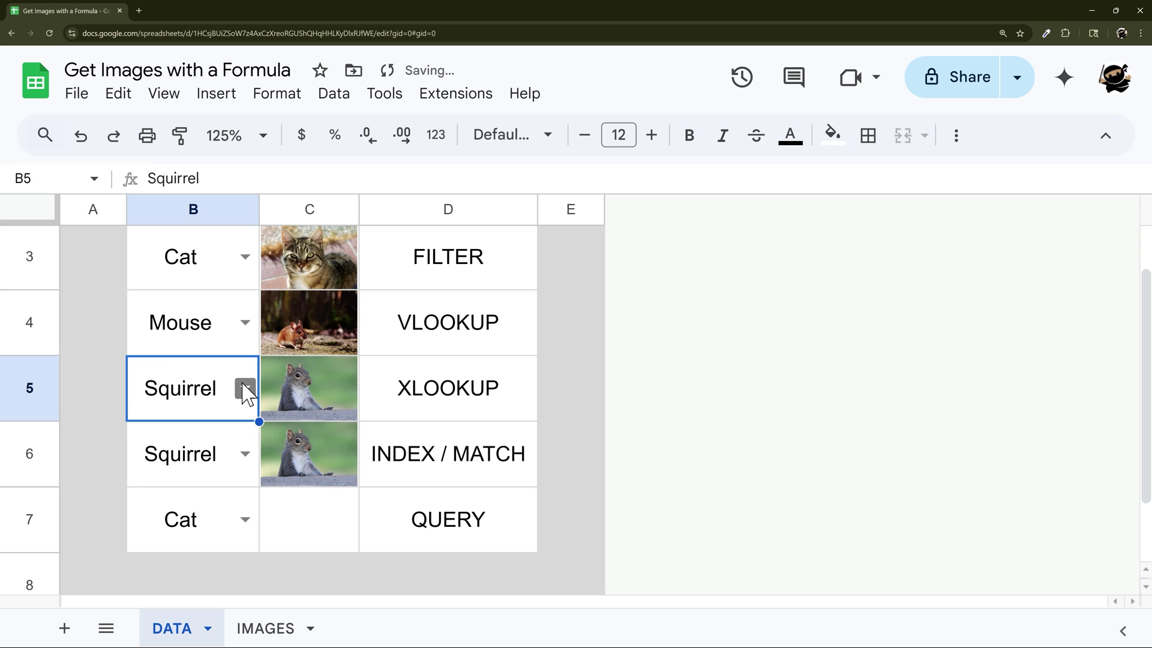
pyautogui.click(244, 388)
pyautogui.click(162, 498)
# Clear C6 and start =index( with IMAGES column B as the range.
pyautogui.click(351, 480)
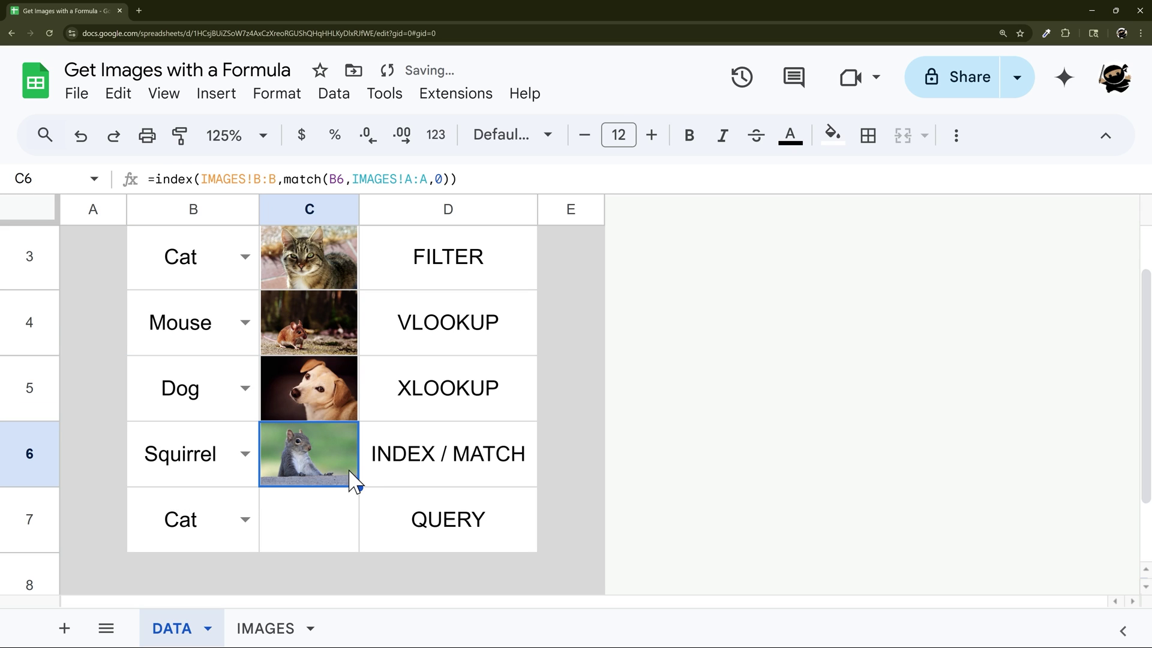
pyautogui.press('Delete')
pyautogui.write('=index(')
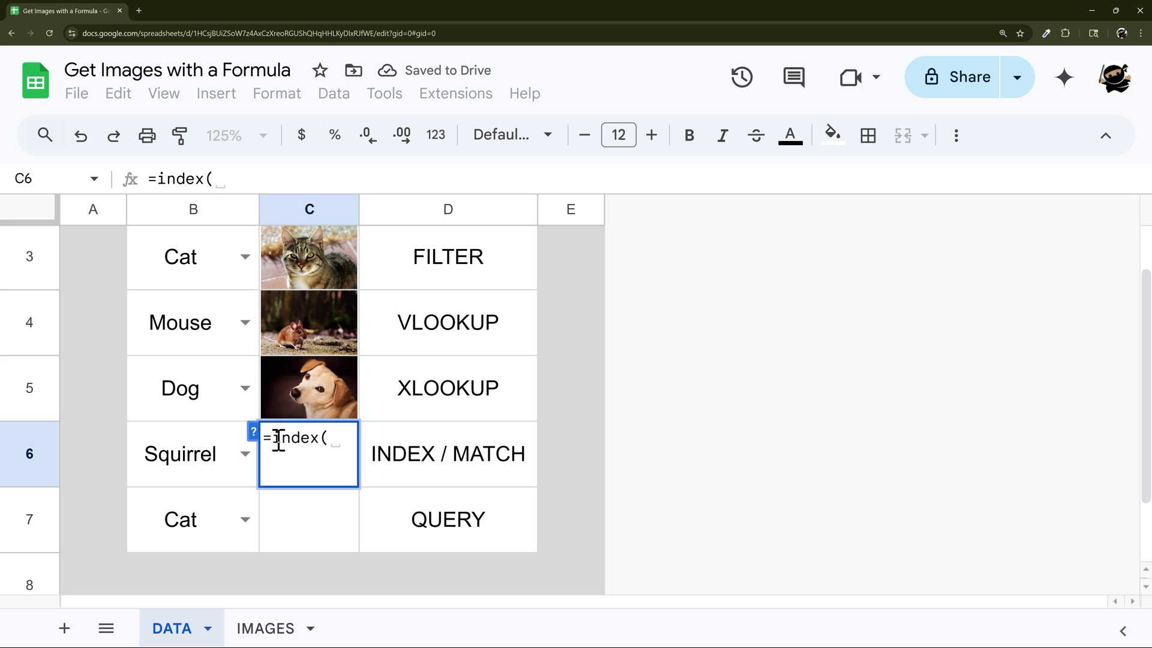
pyautogui.click(253, 433)
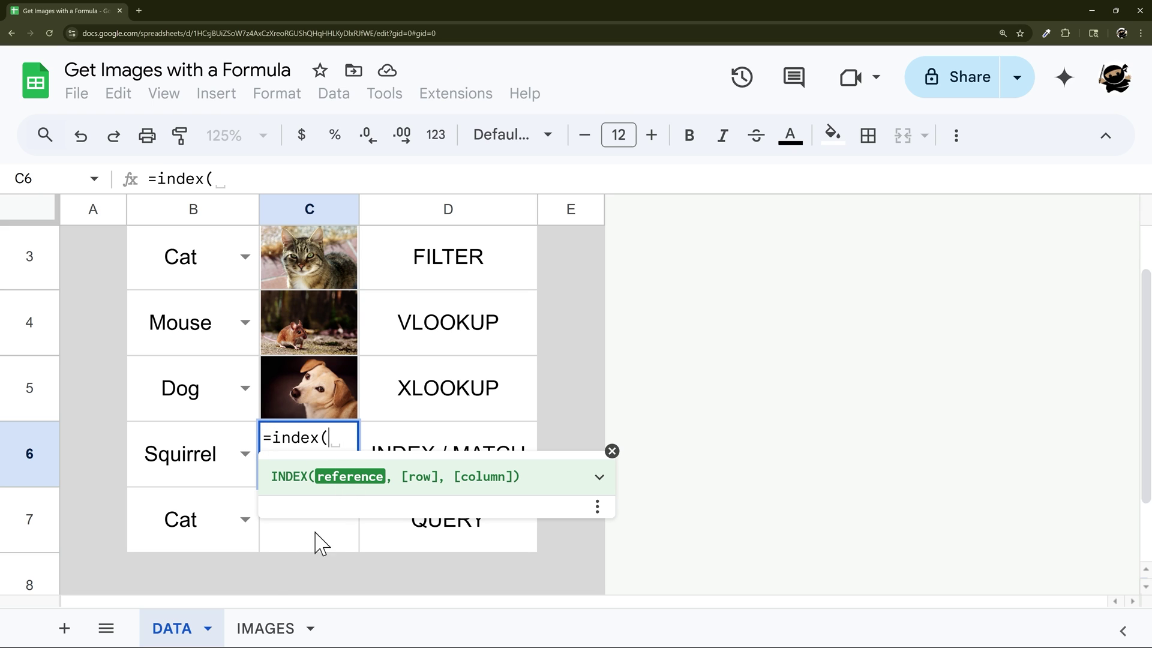
pyautogui.click(263, 627)
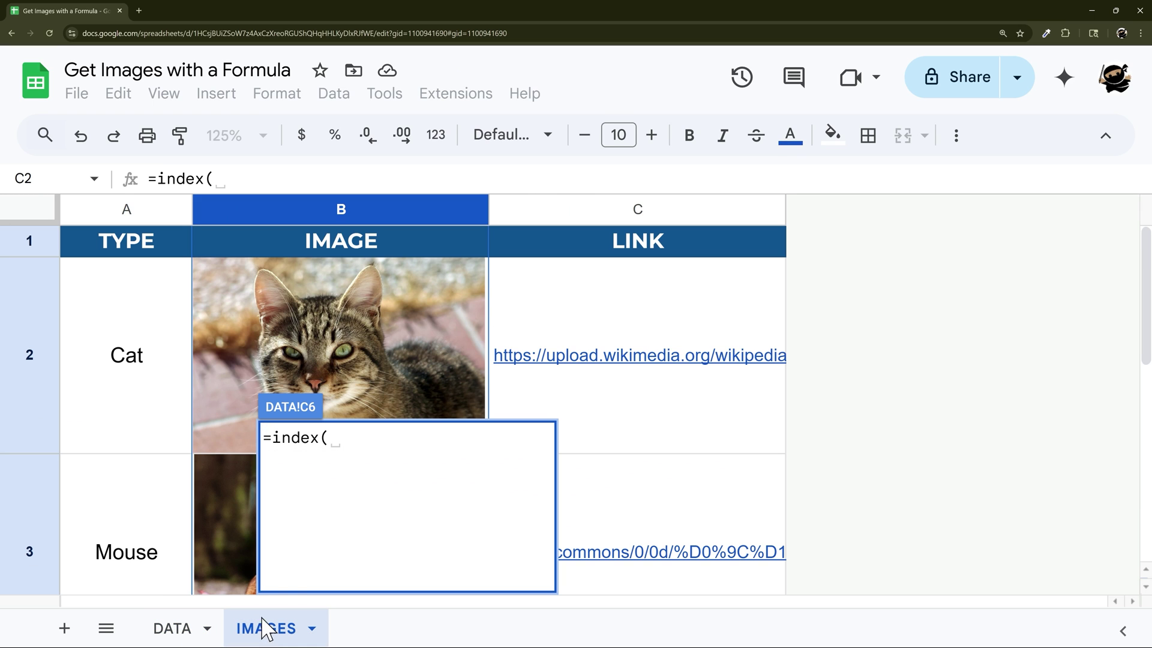
pyautogui.click(354, 204)
pyautogui.write(',')
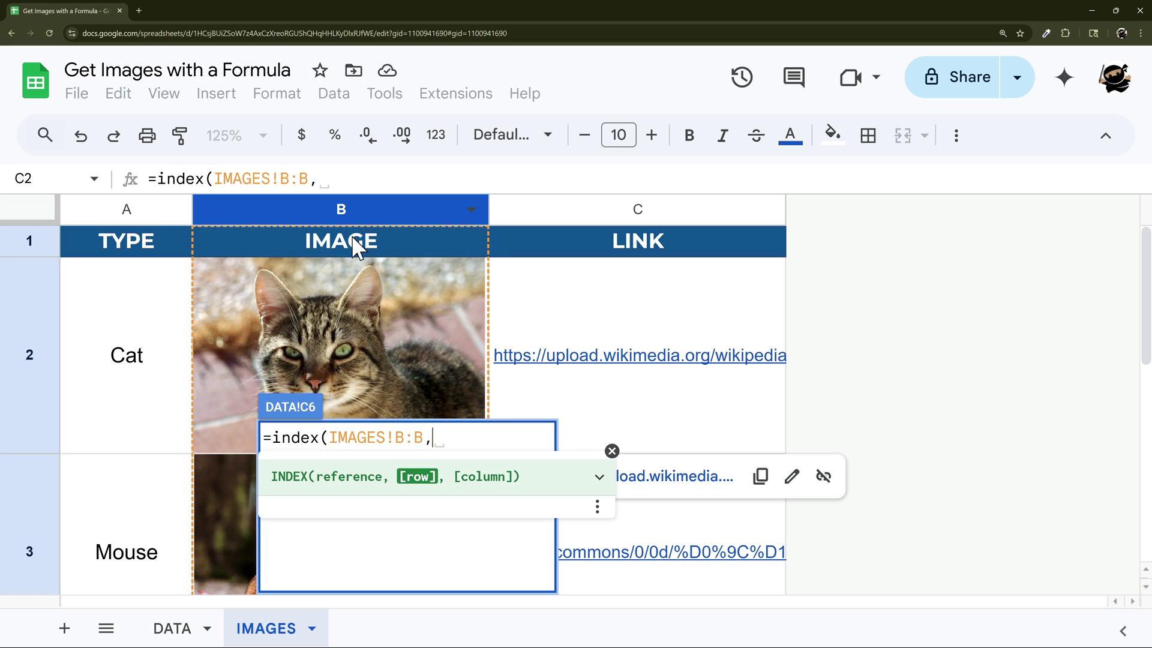
pyautogui.click(180, 618)
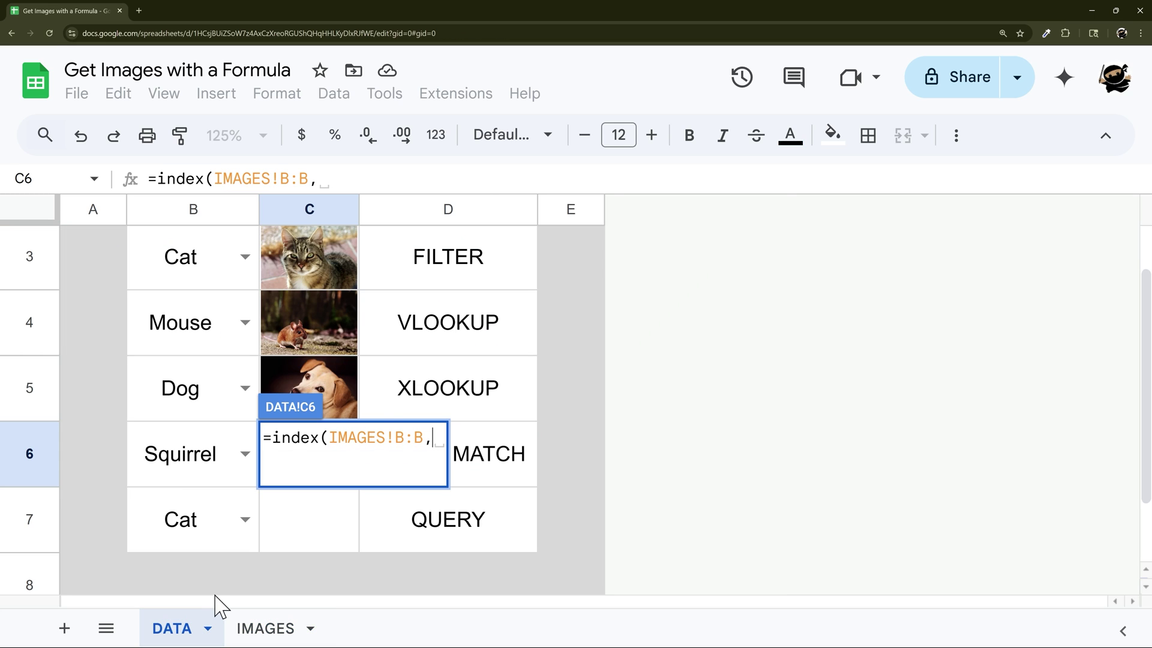
# Complete the formula with match(B6,IMAGES!A:A,0) and commit it.
pyautogui.write('mat')
pyautogui.press('Tab')
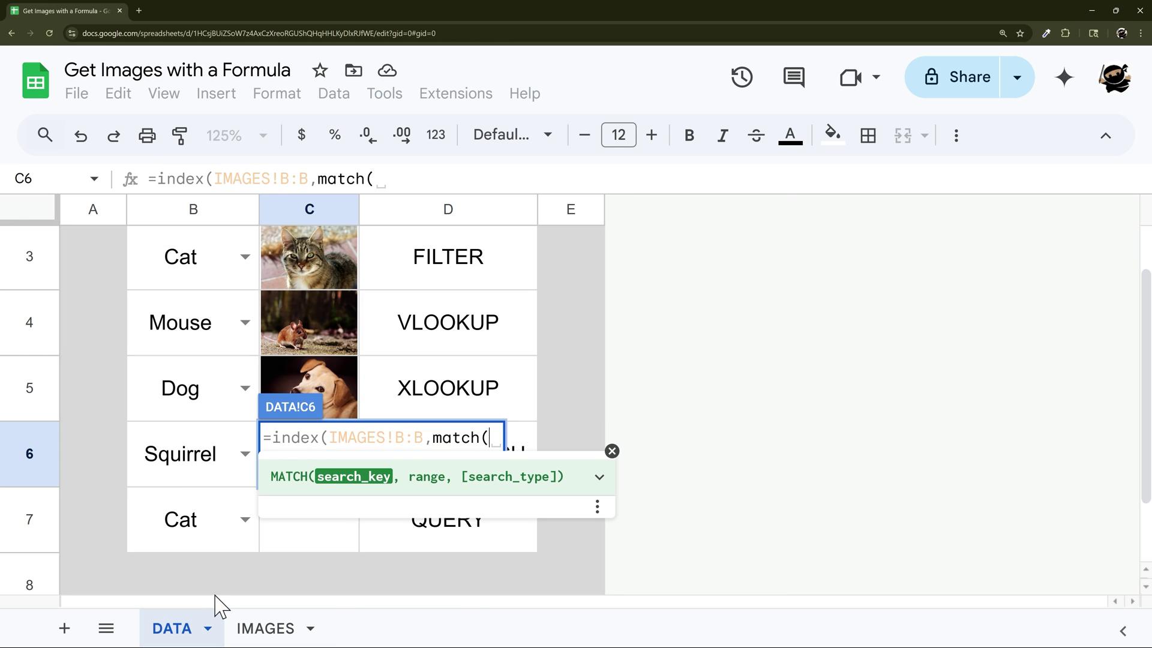
pyautogui.click(180, 471)
pyautogui.write(',')
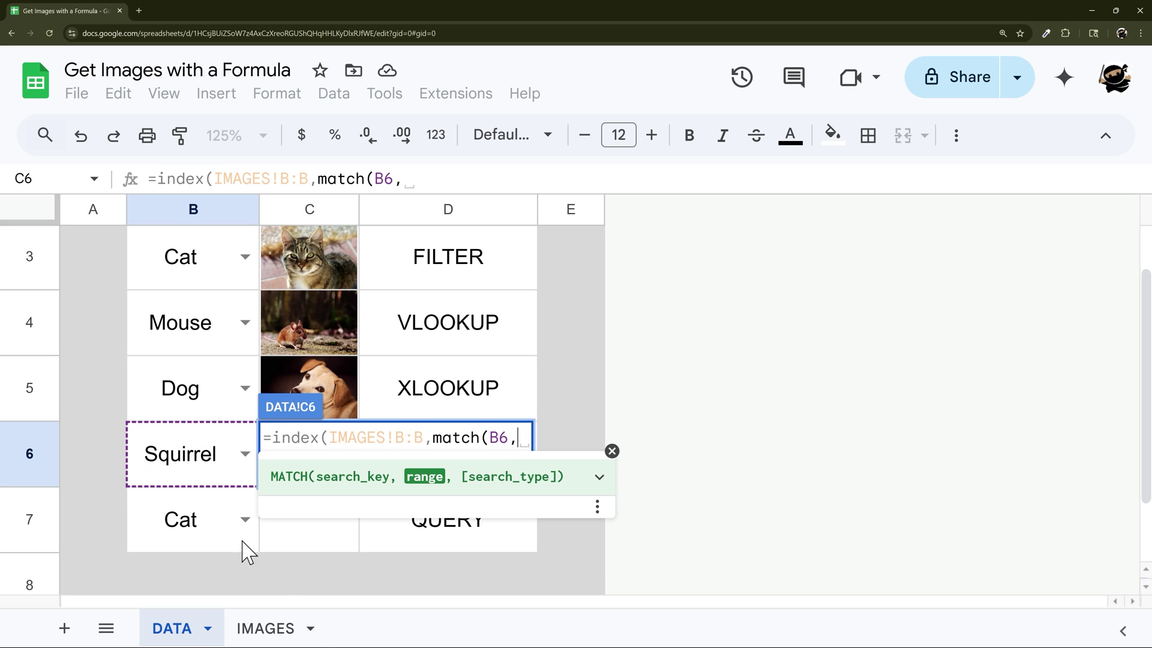
pyautogui.click(276, 629)
pyautogui.click(120, 207)
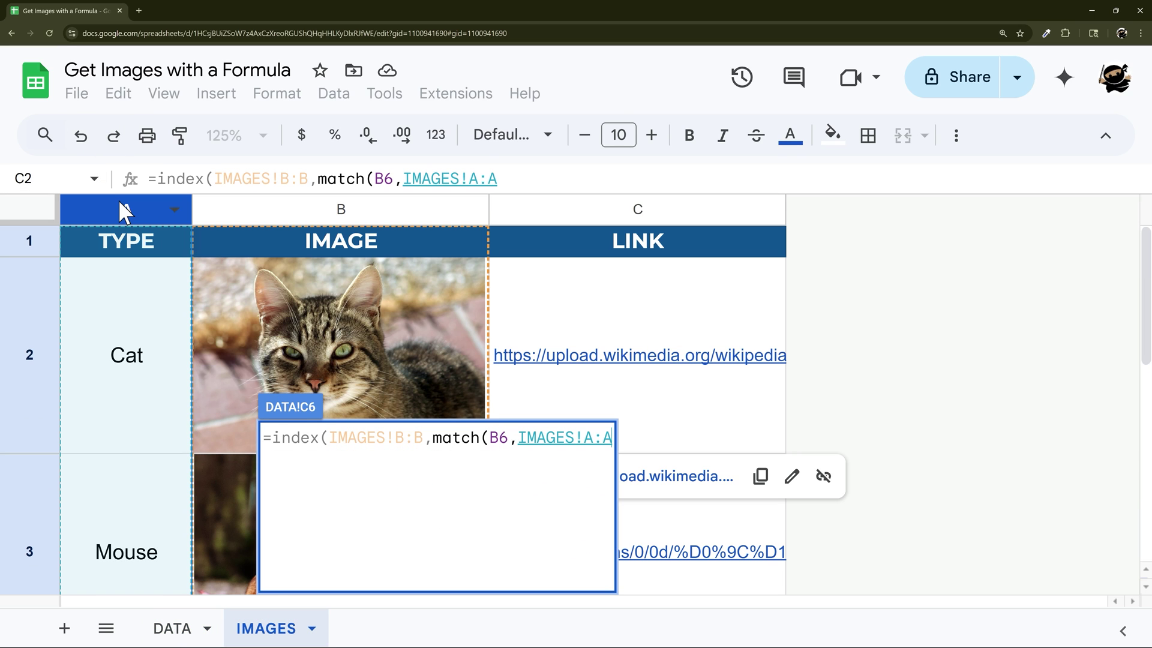
pyautogui.write(',0')
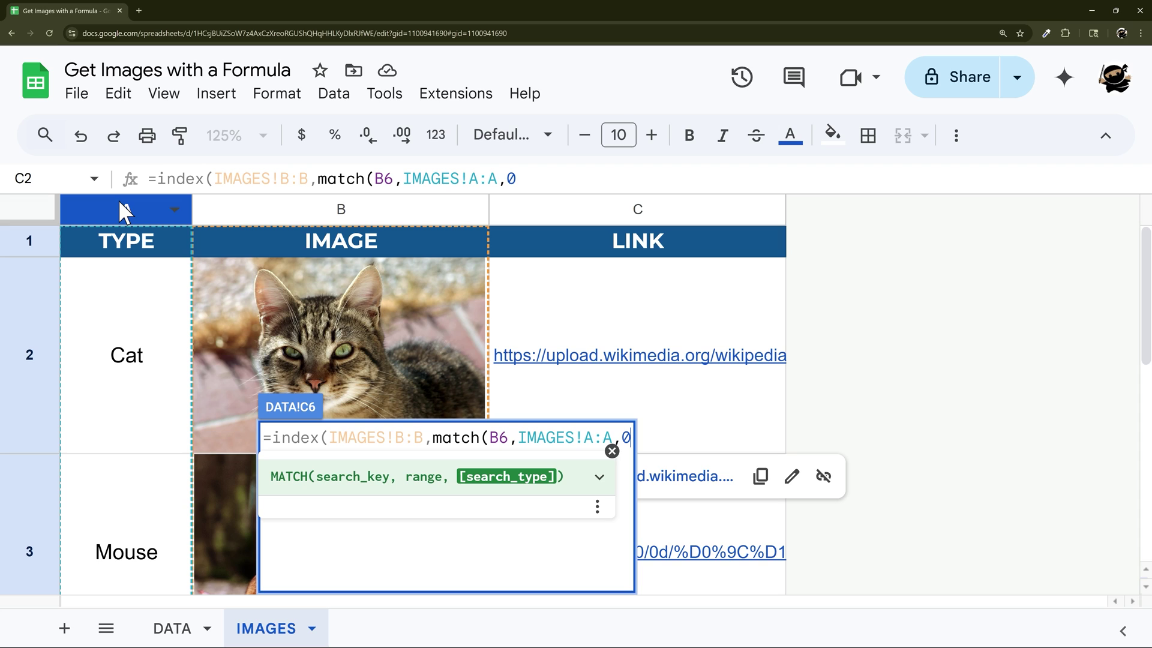
pyautogui.write('))')
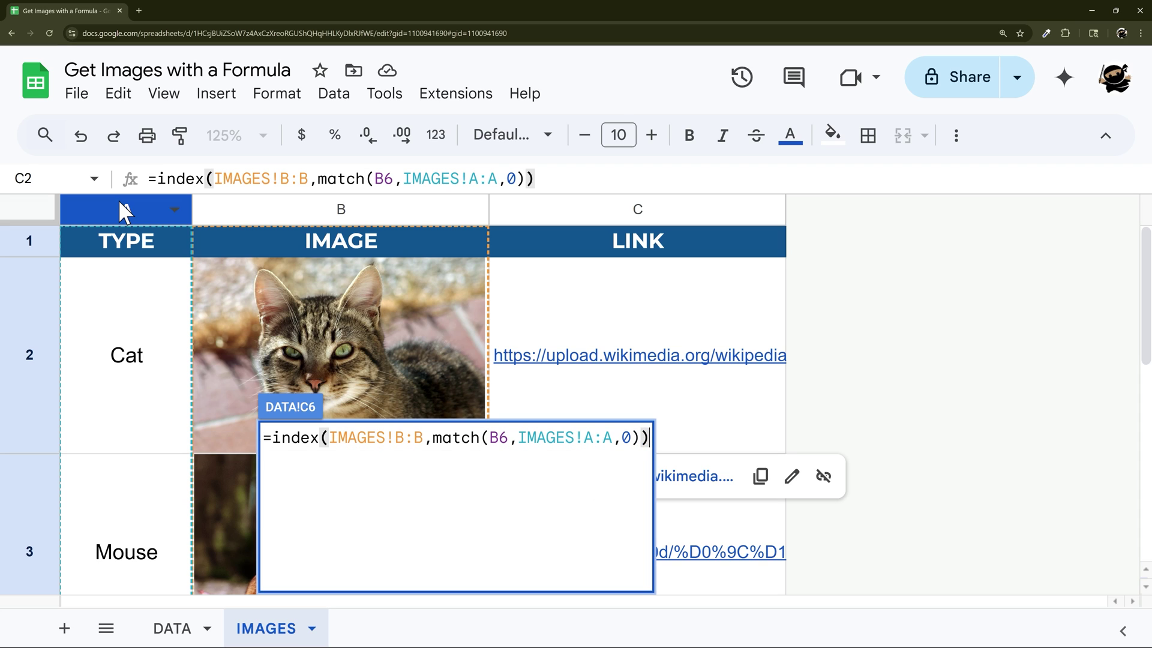
pyautogui.press('Return')
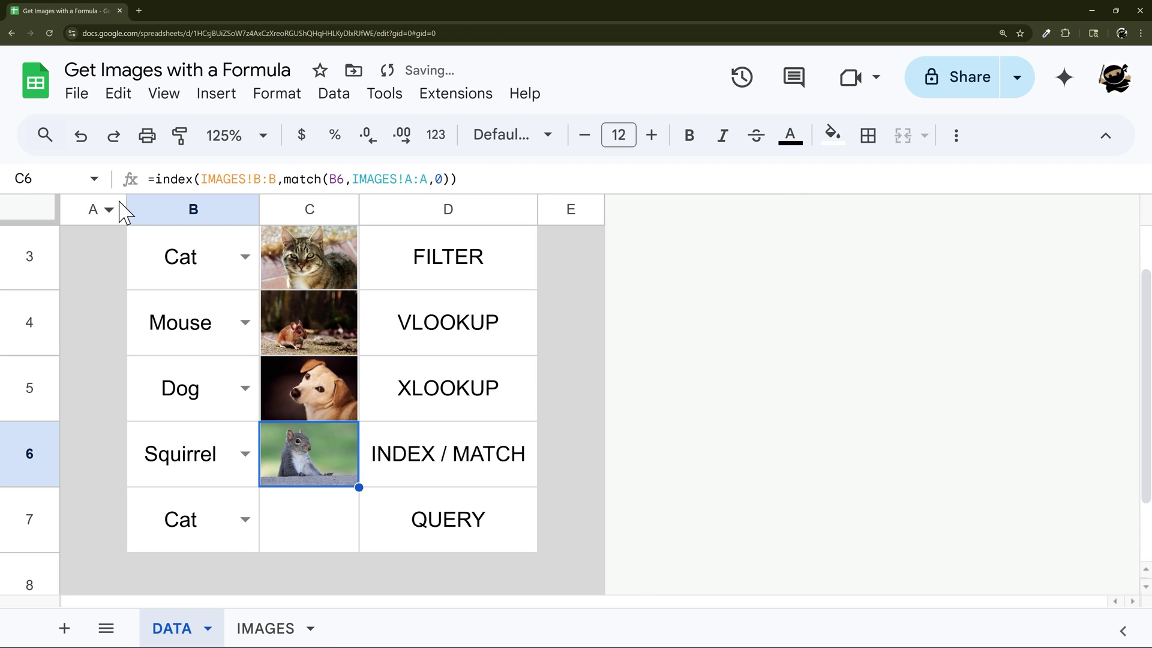
# Switch B6's animal to Cat, then to Squirrel, and check the result.
pyautogui.click(245, 454)
pyautogui.click(160, 509)
pyautogui.click(245, 456)
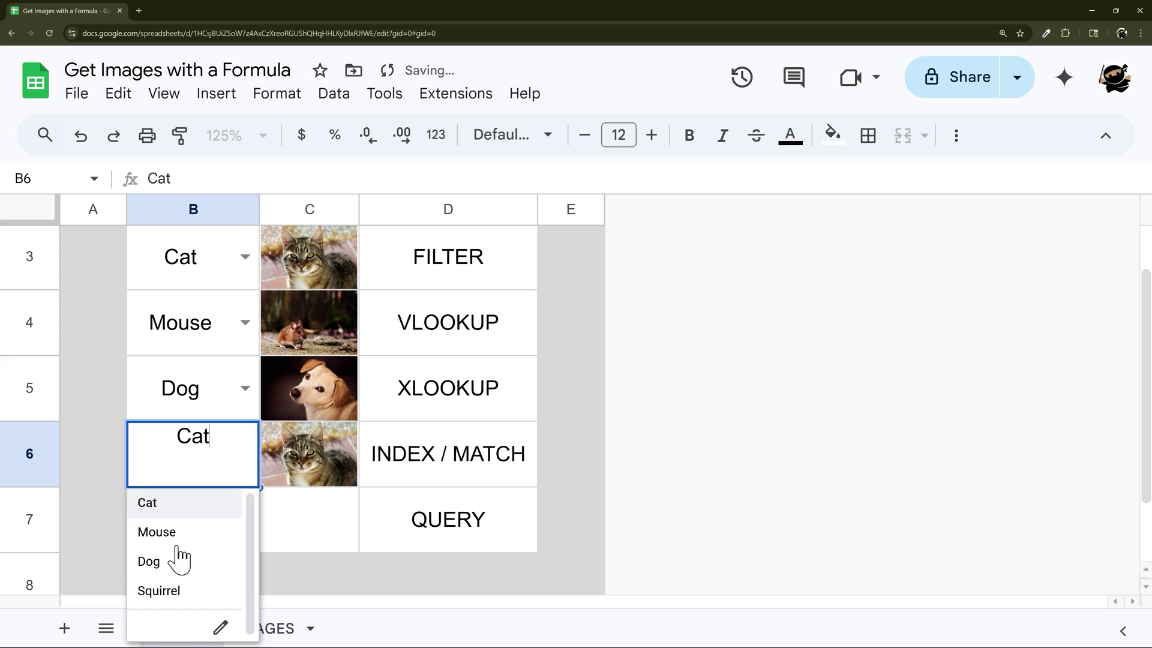
pyautogui.click(171, 593)
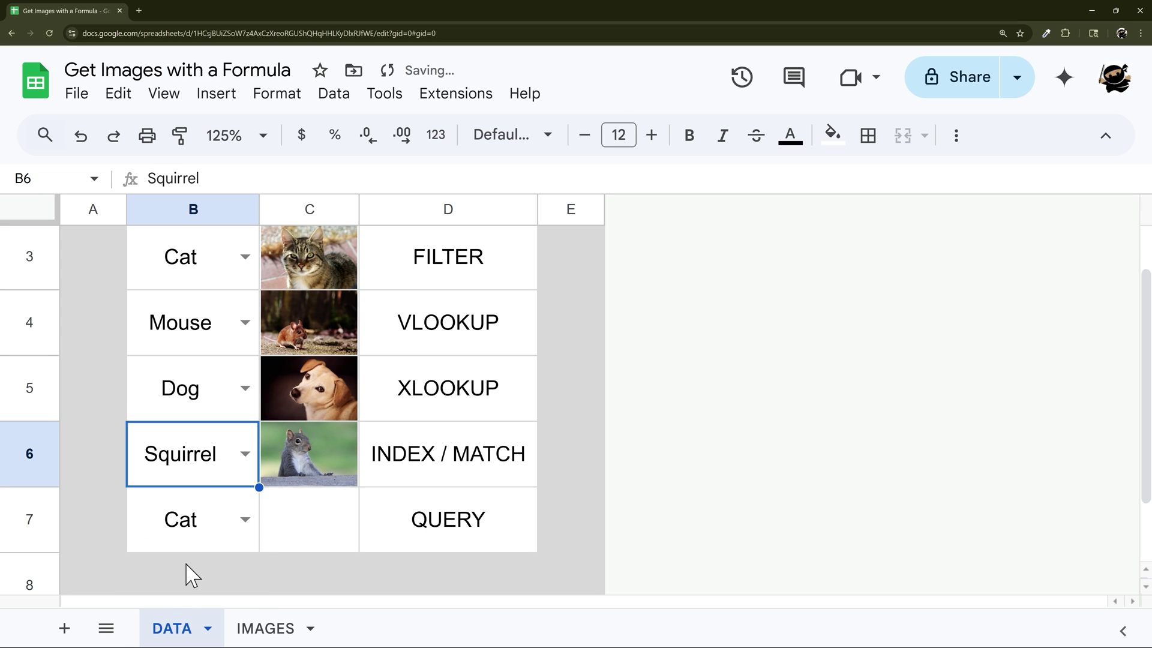
pyautogui.click(340, 546)
pyautogui.scroll(-2, 457, 537)
pyautogui.click(186, 391)
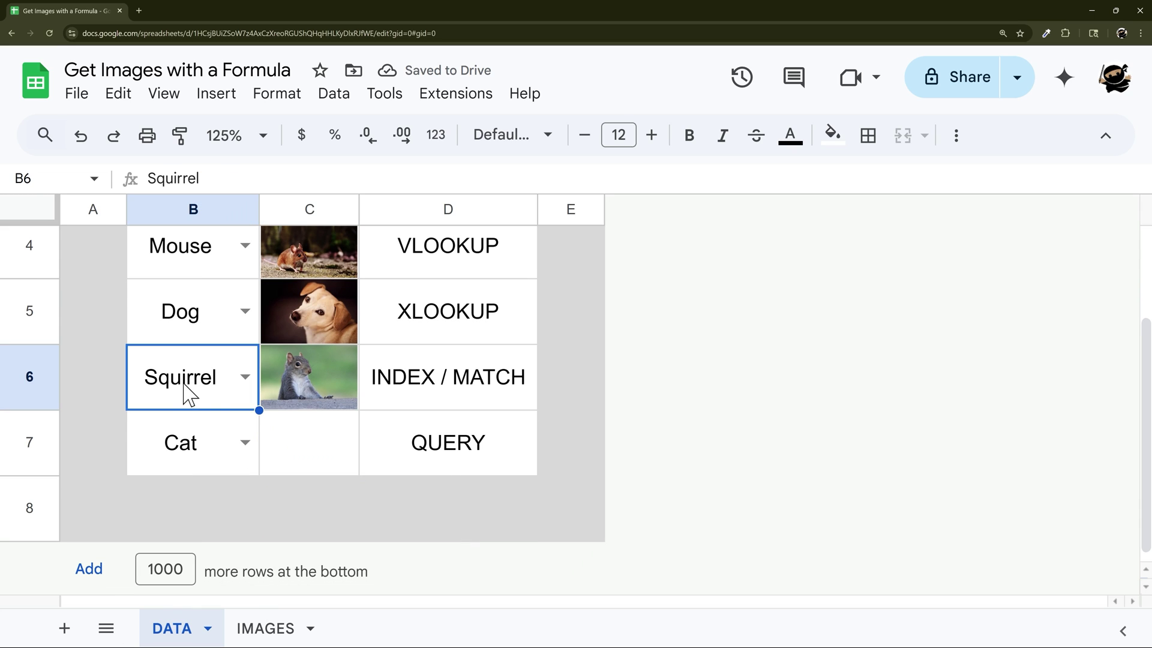
pyautogui.click(317, 454)
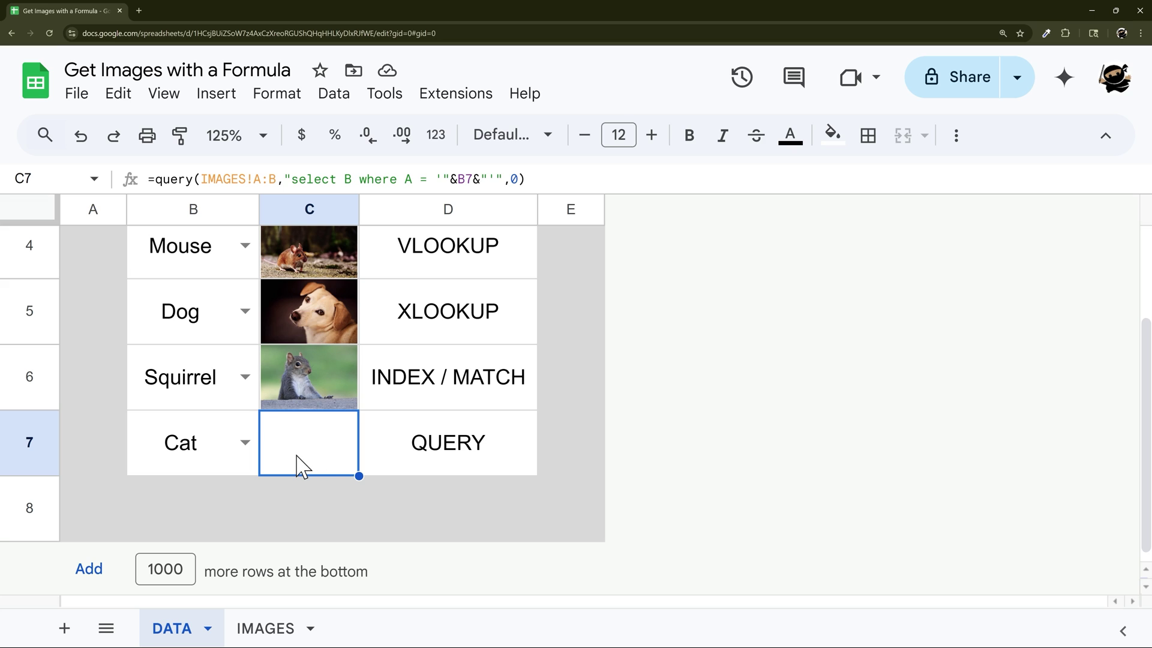
pyautogui.doubleClick(302, 465)
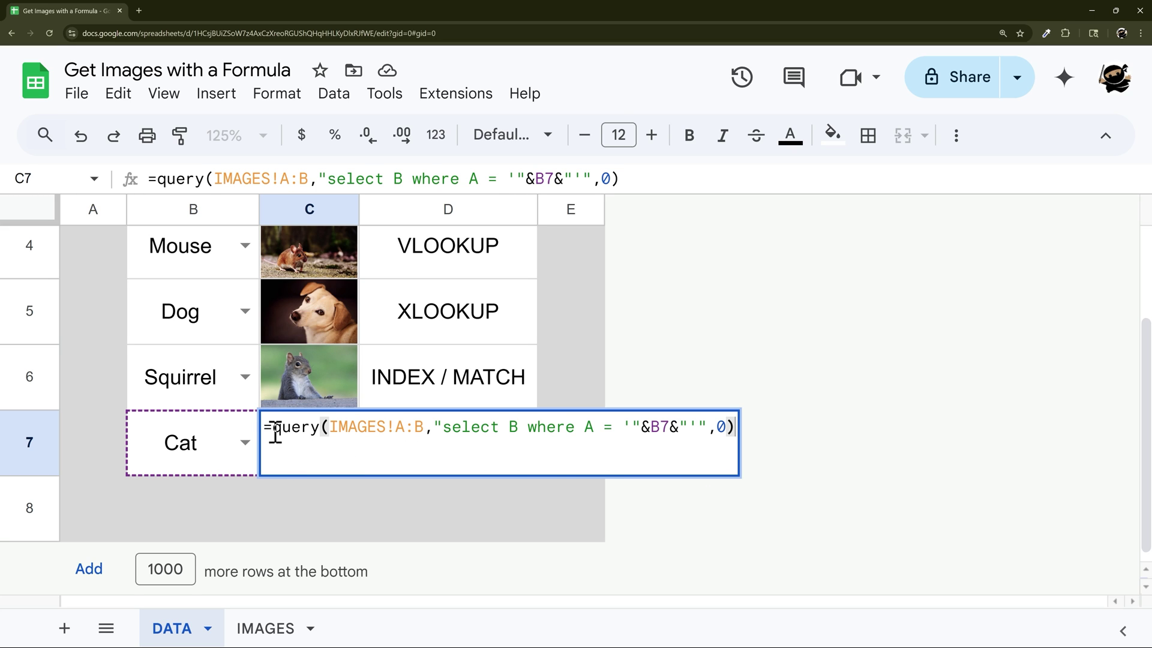
pyautogui.moveTo(275, 433); pyautogui.dragTo(325, 437)
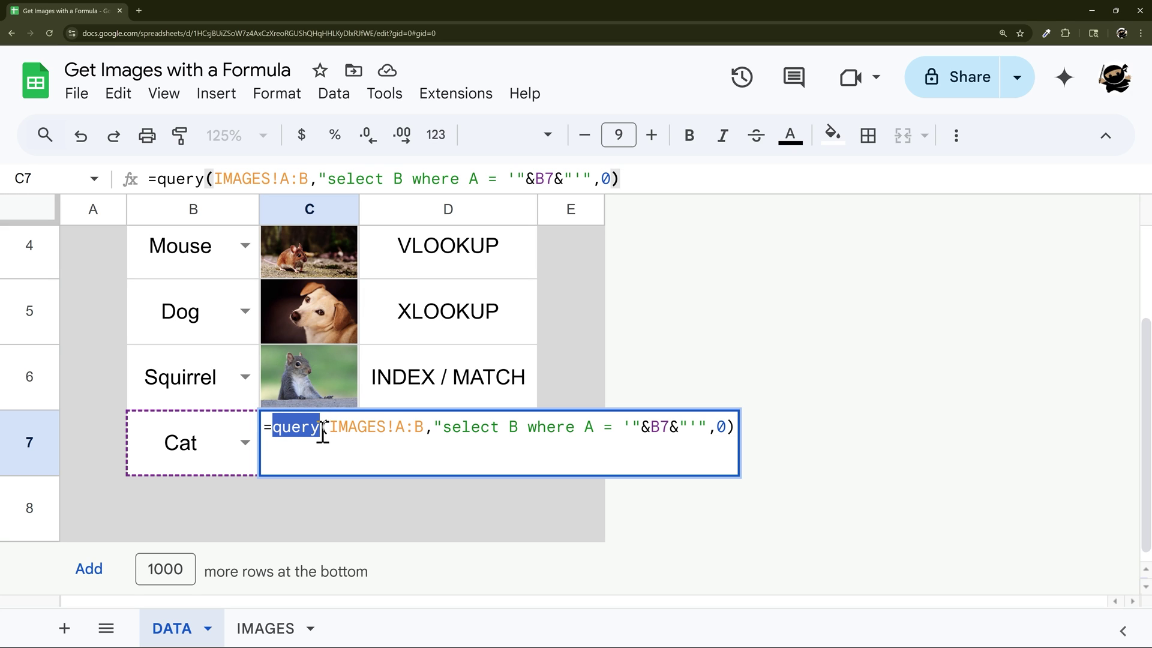
pyautogui.press('Escape')
pyautogui.scroll(3, 368, 404)
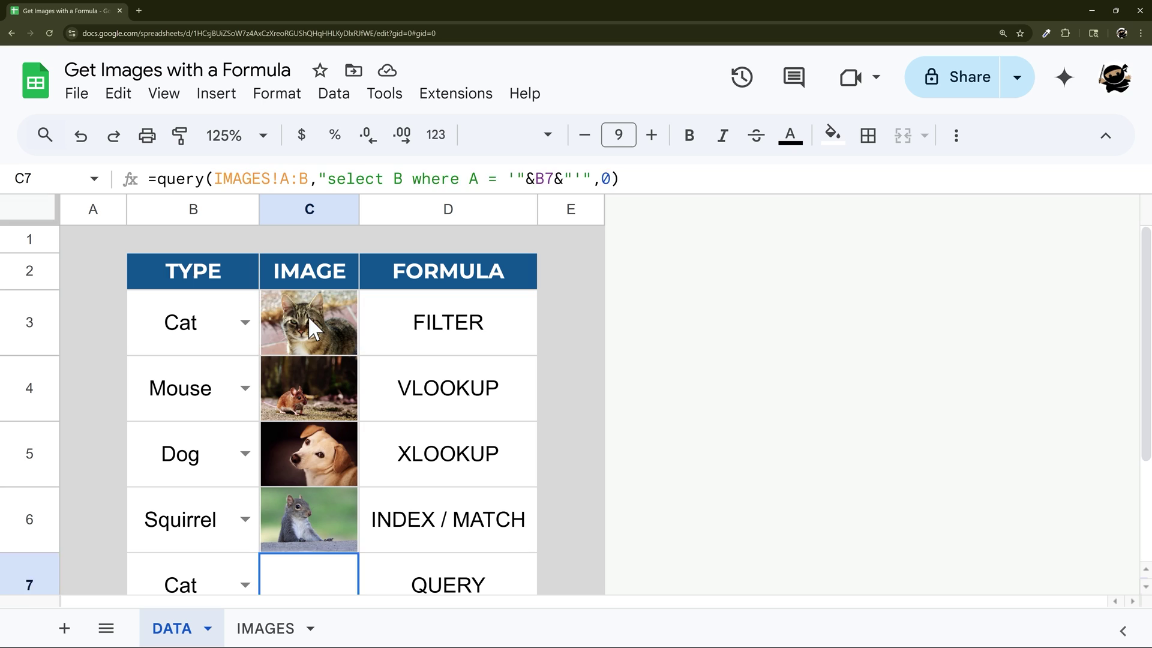
pyautogui.moveTo(307, 316); pyautogui.dragTo(311, 524)
pyautogui.scroll(-3, 313, 519)
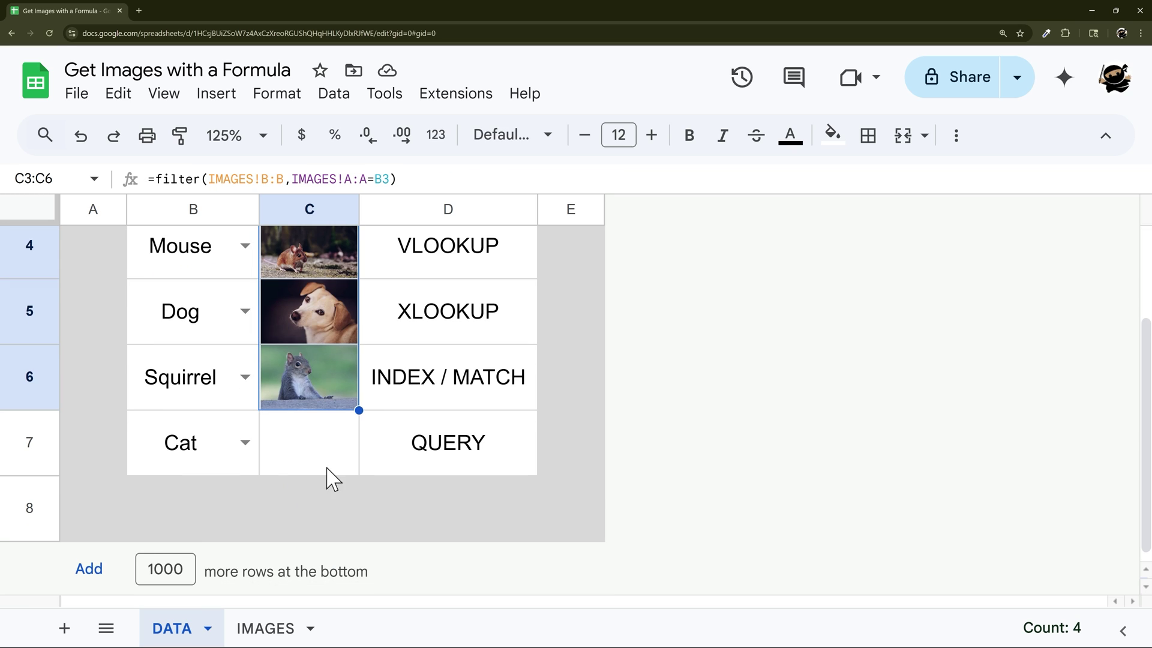
pyautogui.click(312, 447)
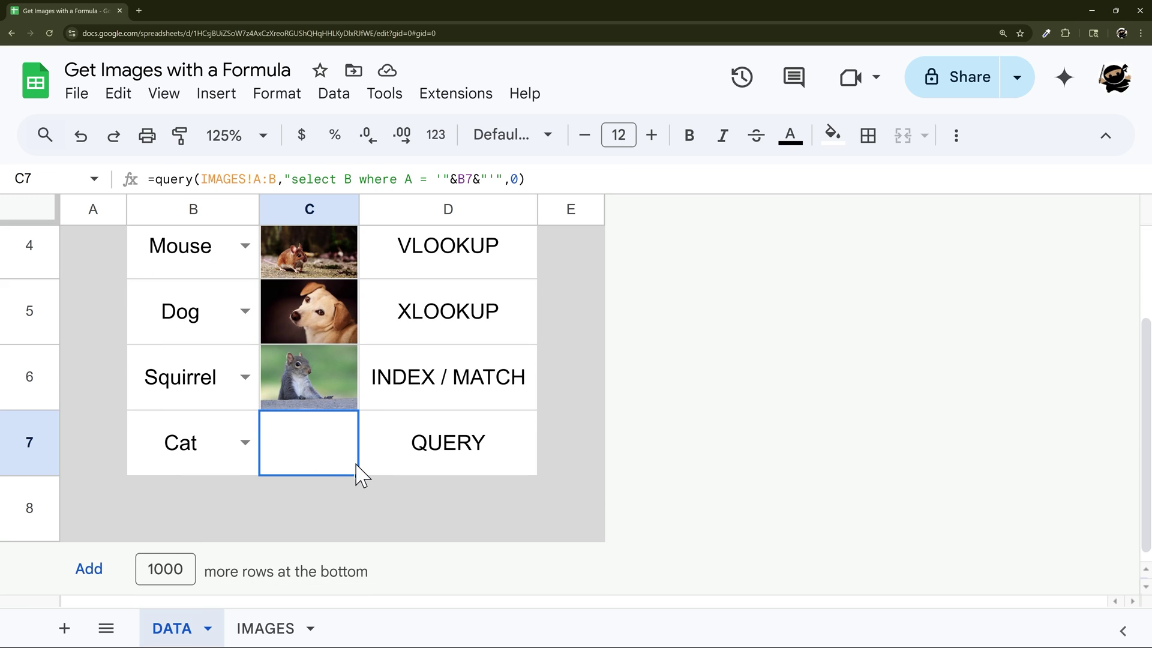
pyautogui.scroll(3, 360, 477)
# Inspect the LINK column of image URLs on the IMAGES sheet.
pyautogui.click(260, 630)
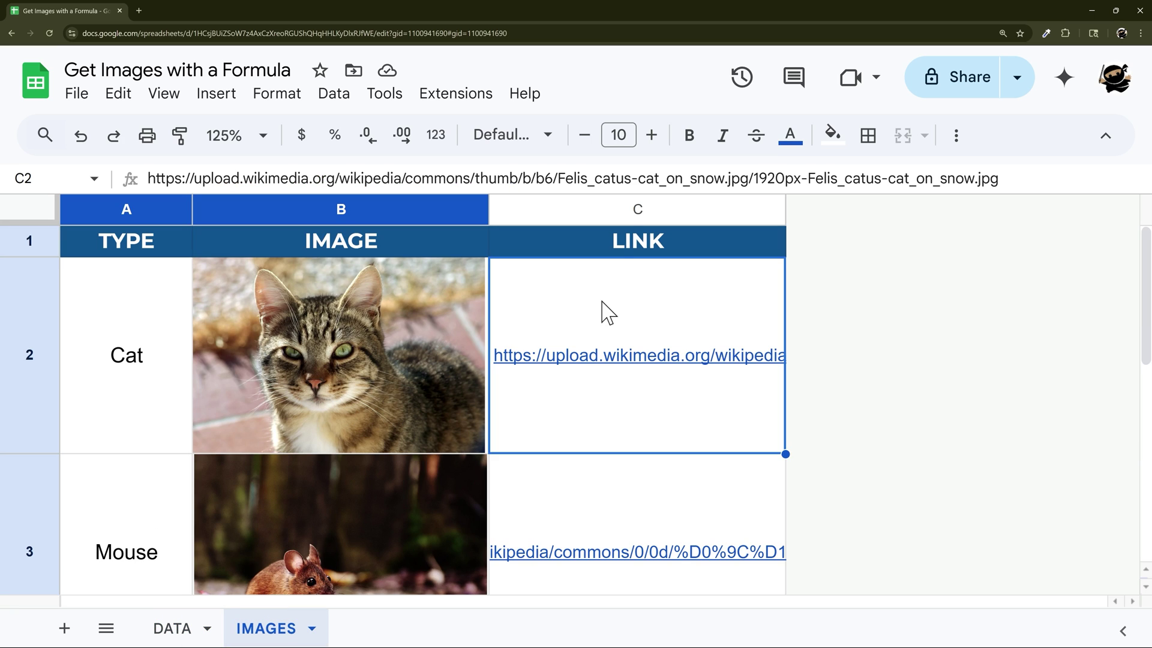
pyautogui.click(637, 216)
pyautogui.scroll(-3, 633, 504)
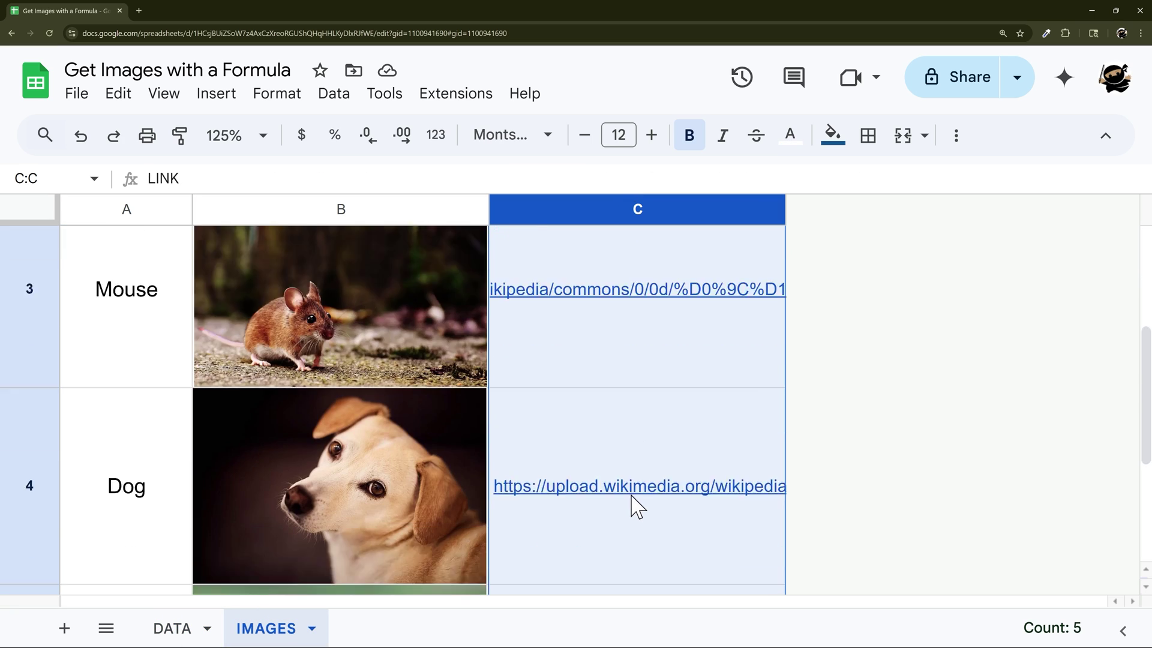
pyautogui.scroll(2, 639, 510)
pyautogui.scroll(1, 639, 510)
pyautogui.click(171, 630)
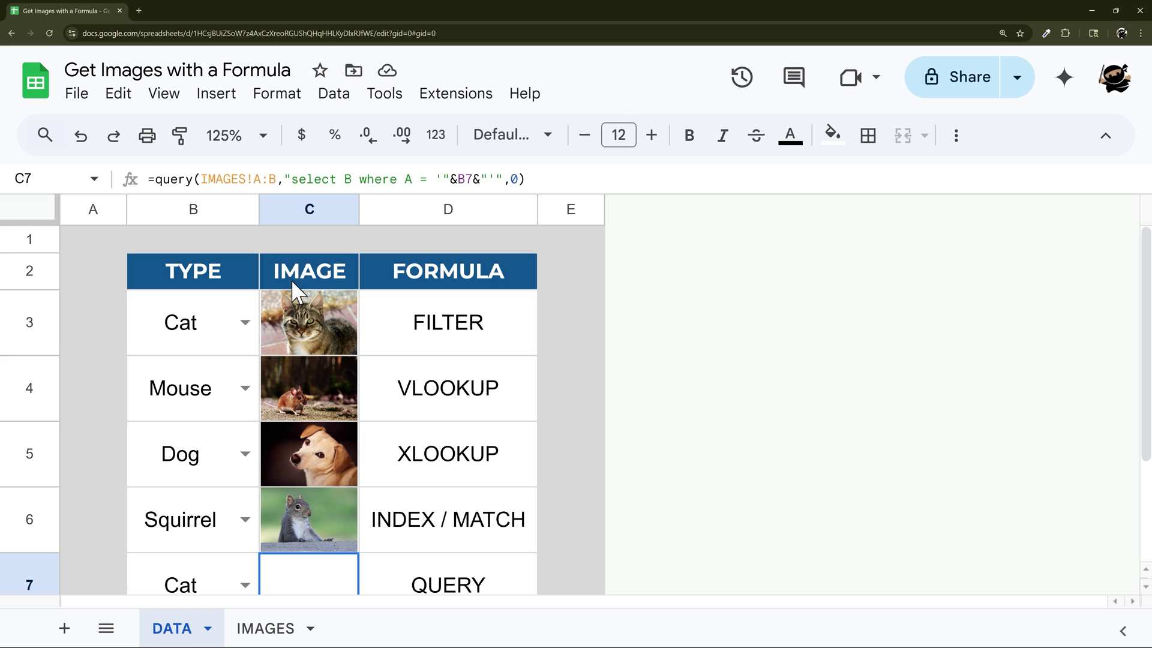
# Change C3's filter result range to IMAGES!C:C so it returns the link URL.
pyautogui.click(322, 313)
pyautogui.click(275, 178)
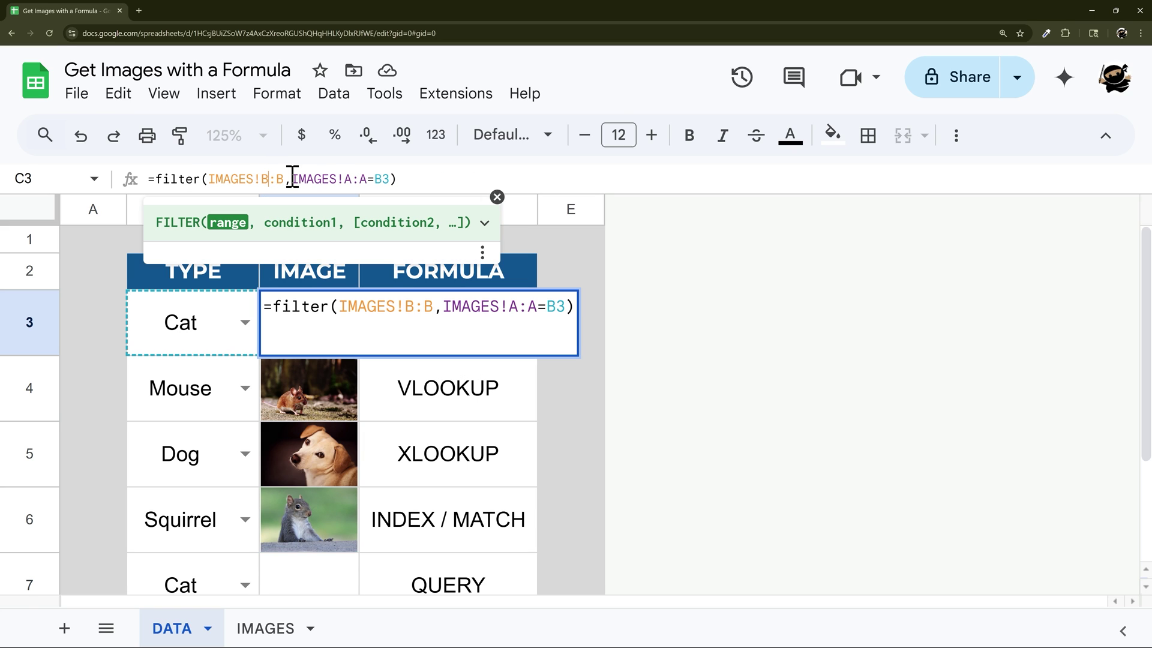
pyautogui.press('BackSpace')
pyautogui.press('BackSpace')
pyautogui.press('BackSpace')
pyautogui.write('C:C')
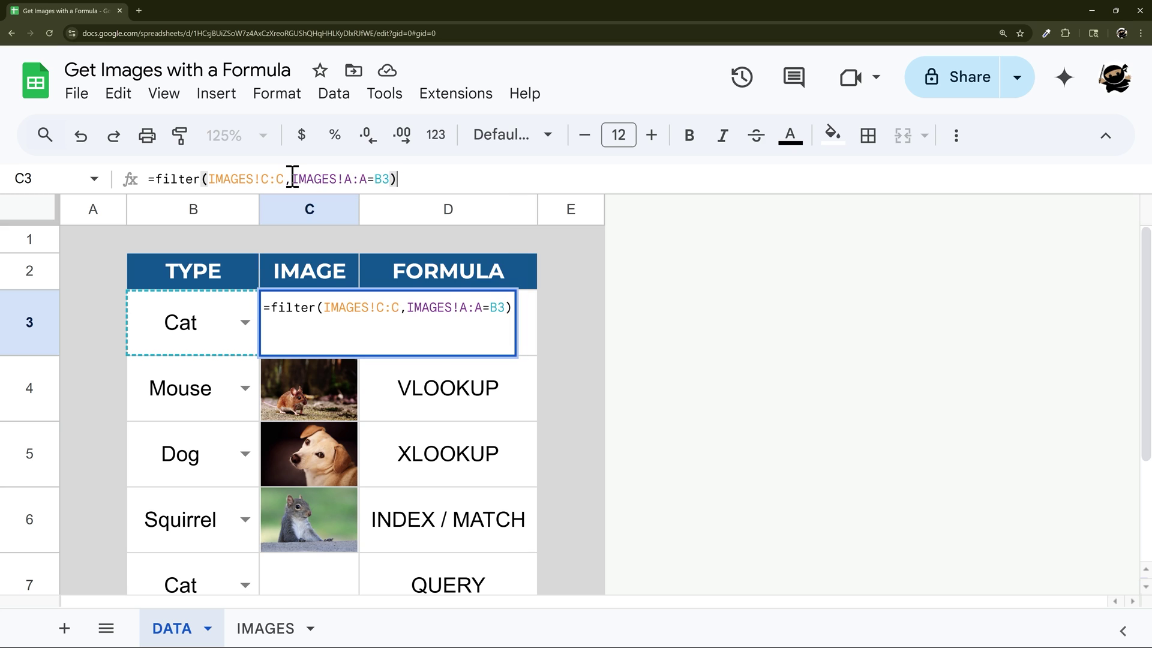
pyautogui.press('Return')
# Wrap C3's formula as =IMAGE(filter(IMAGES!C:C,IMAGES!A:A=B3)).
pyautogui.click(332, 315)
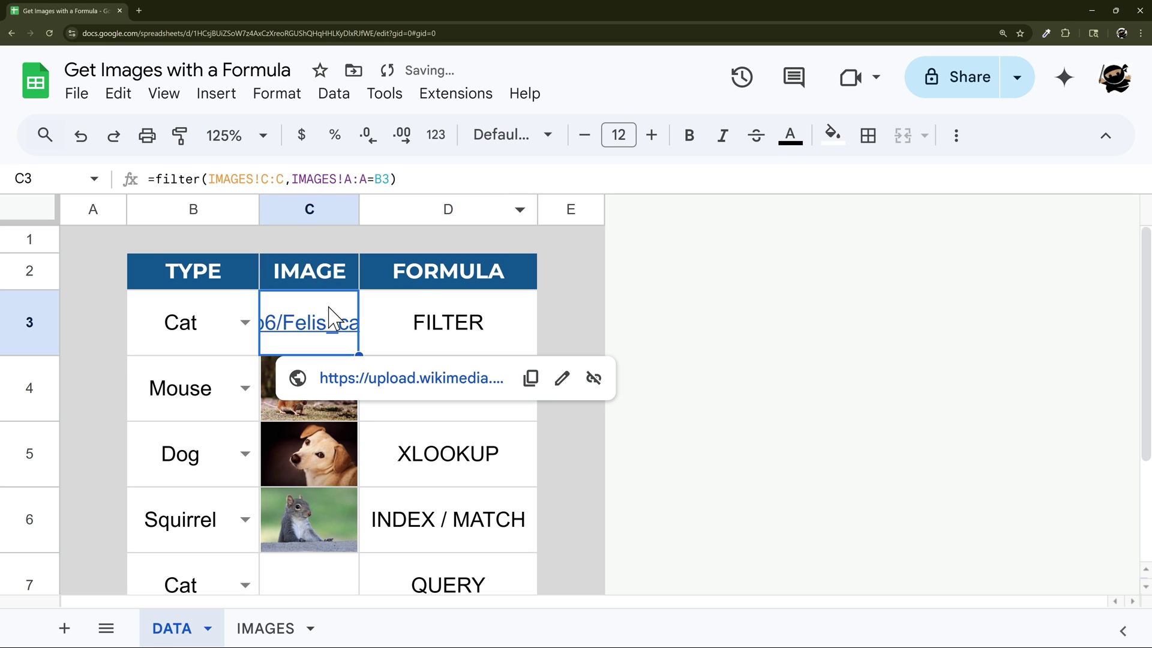
pyautogui.click(158, 178)
pyautogui.write('IMAGE(')
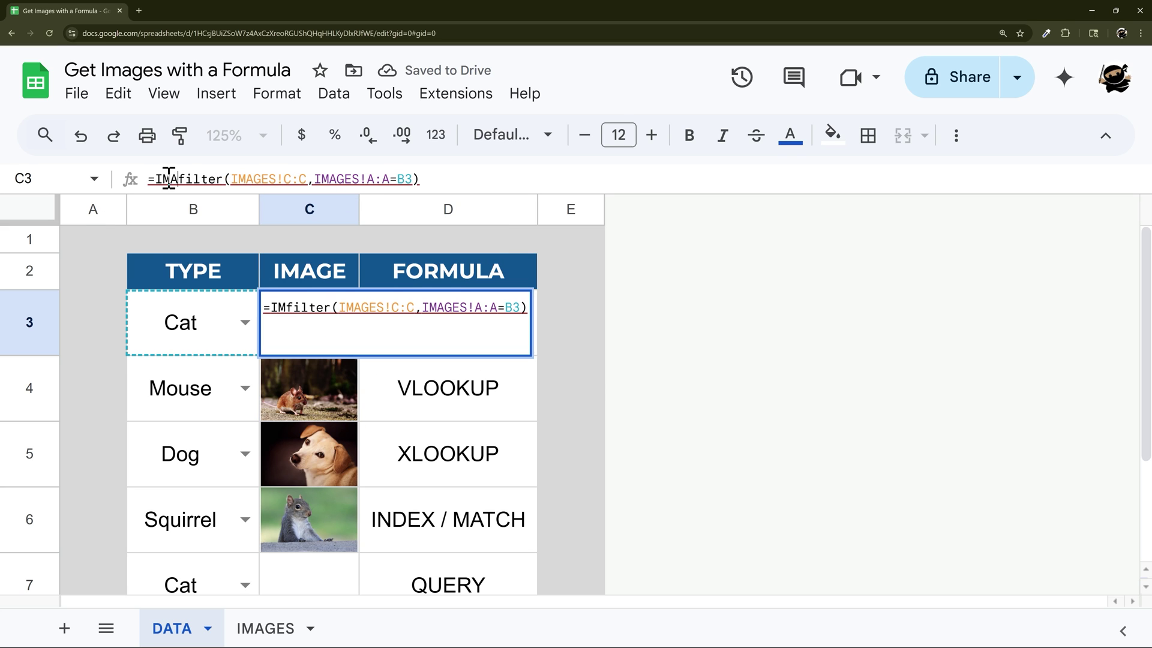
pyautogui.press('End')
pyautogui.write(')')
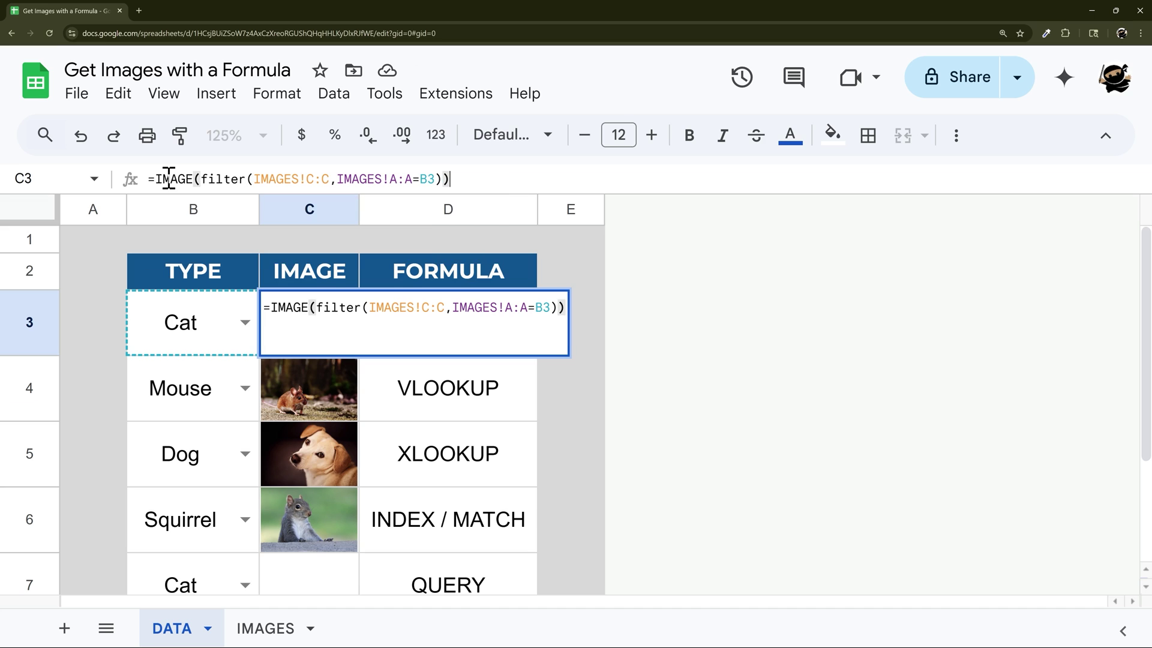
pyautogui.click(169, 178)
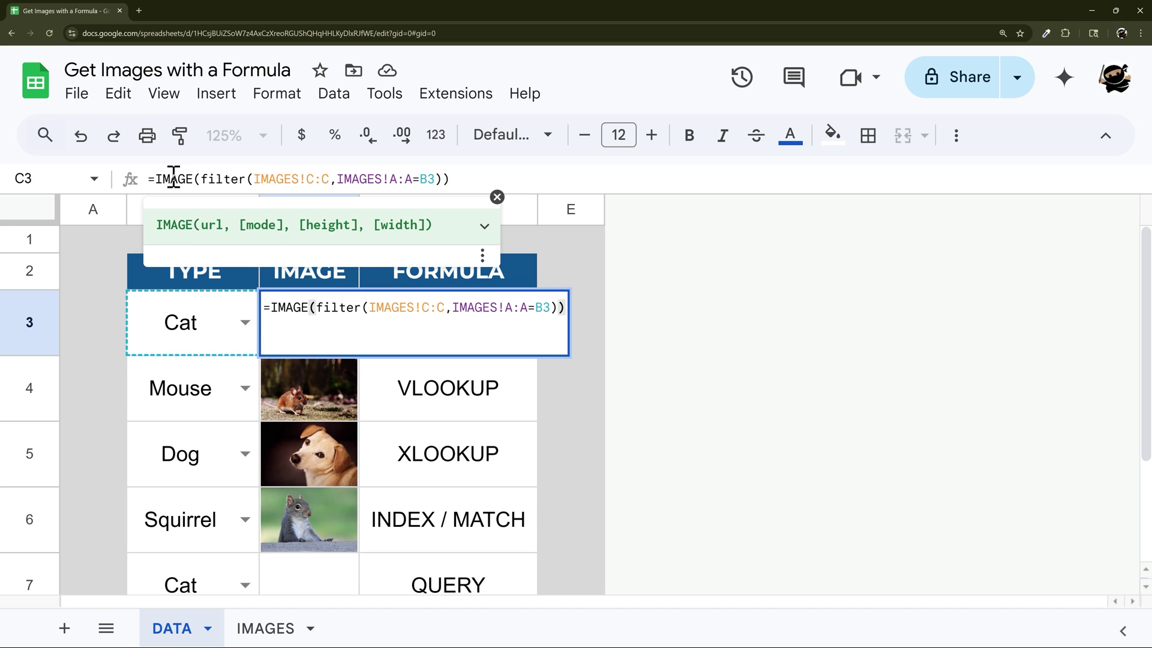
pyautogui.press('Return')
# Allow external data access so C3's #REF! becomes the cat-on-snow picture.
pyautogui.moveTo(326, 377)
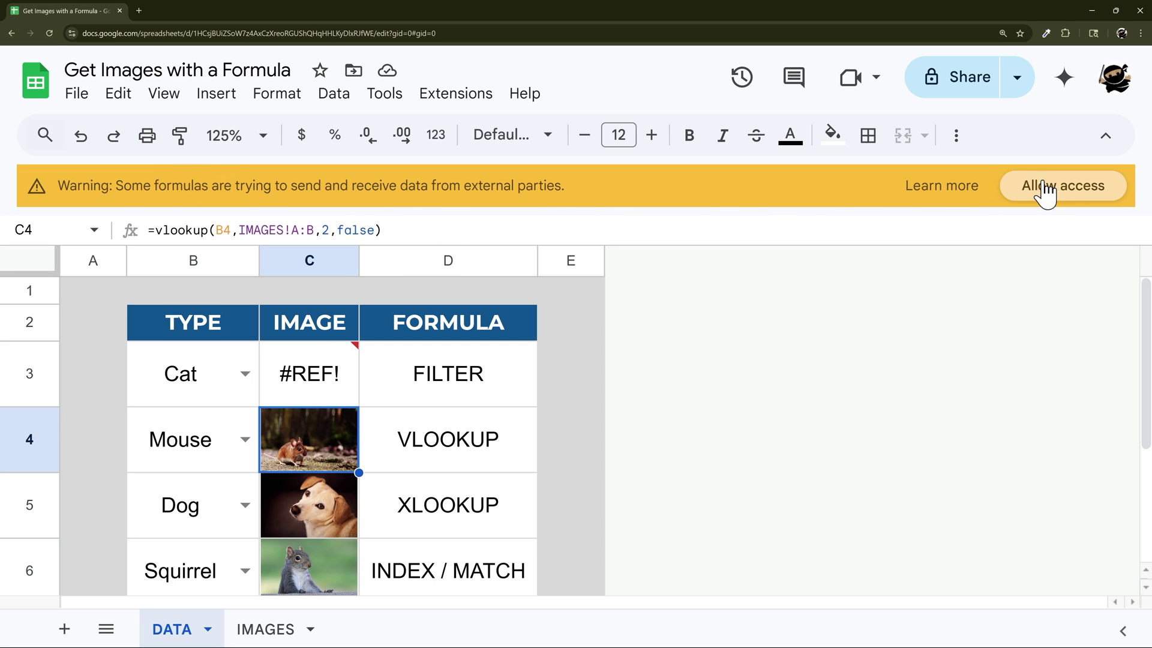
pyautogui.click(309, 377)
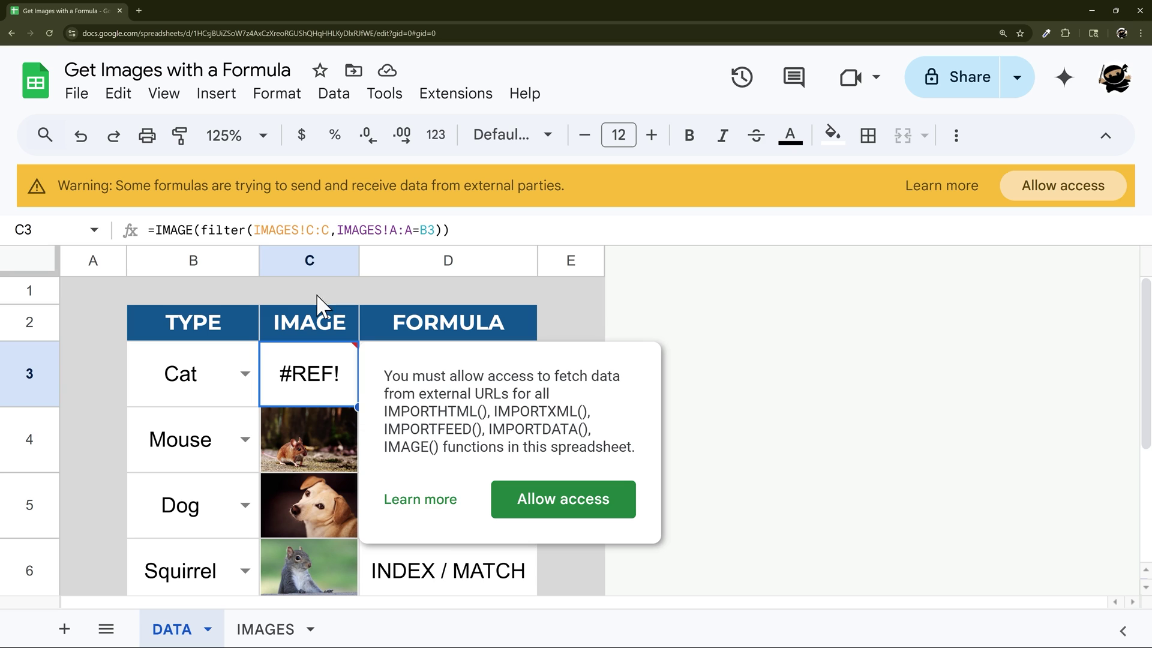
pyautogui.click(273, 630)
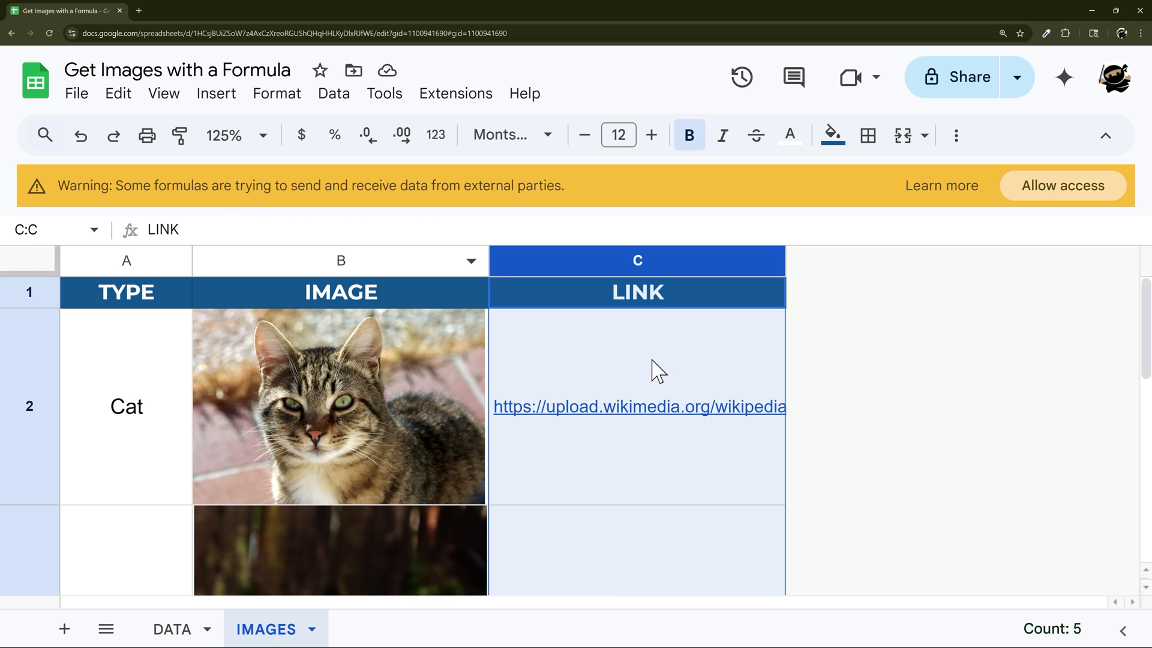
pyautogui.click(180, 628)
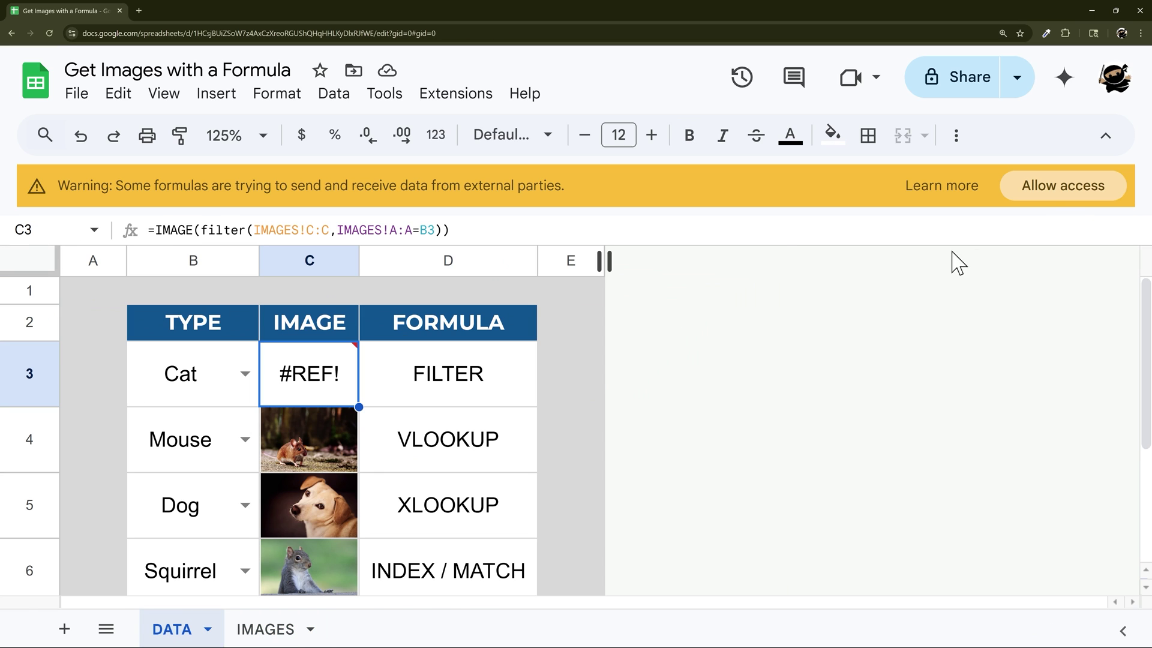
pyautogui.click(1062, 198)
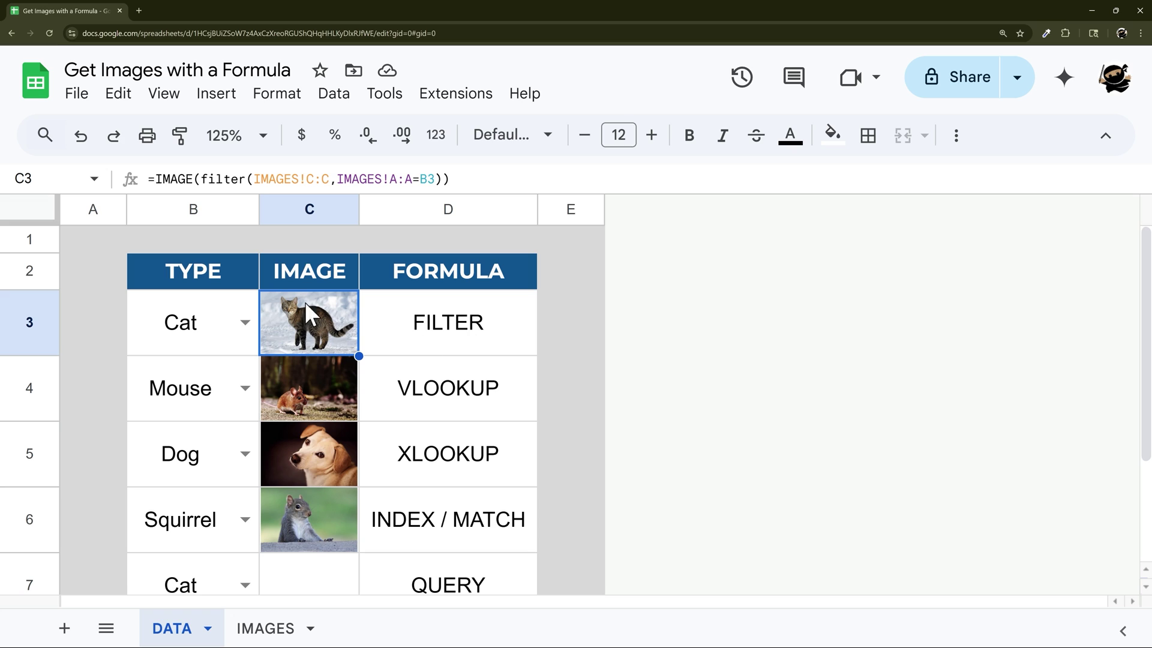